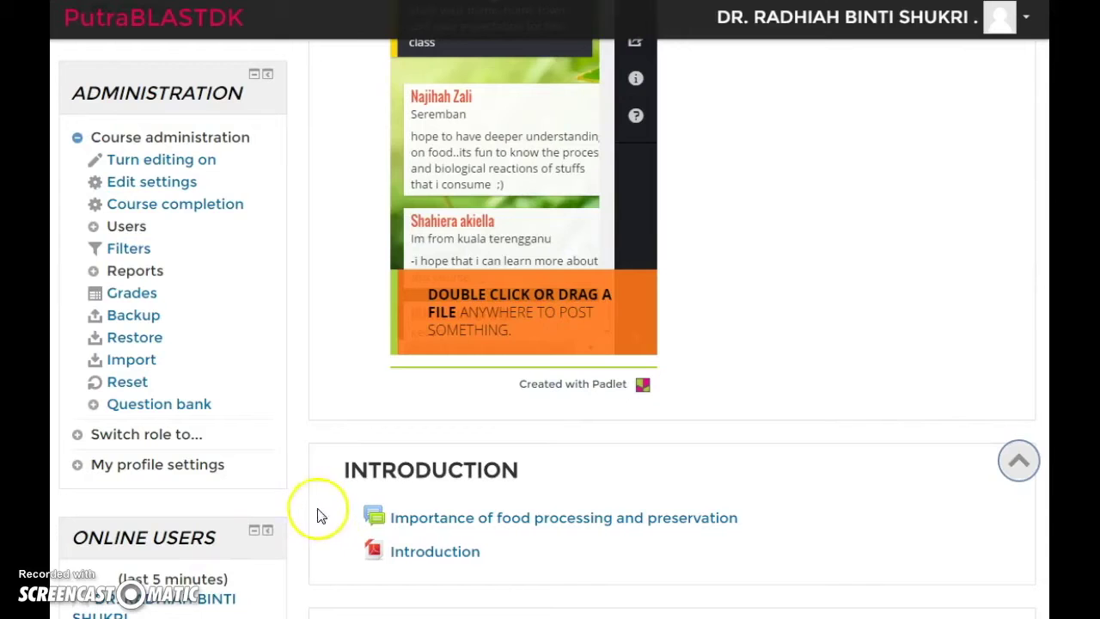
Step: Turn on course editing and add a new File resource to Topic 11
click(194, 162)
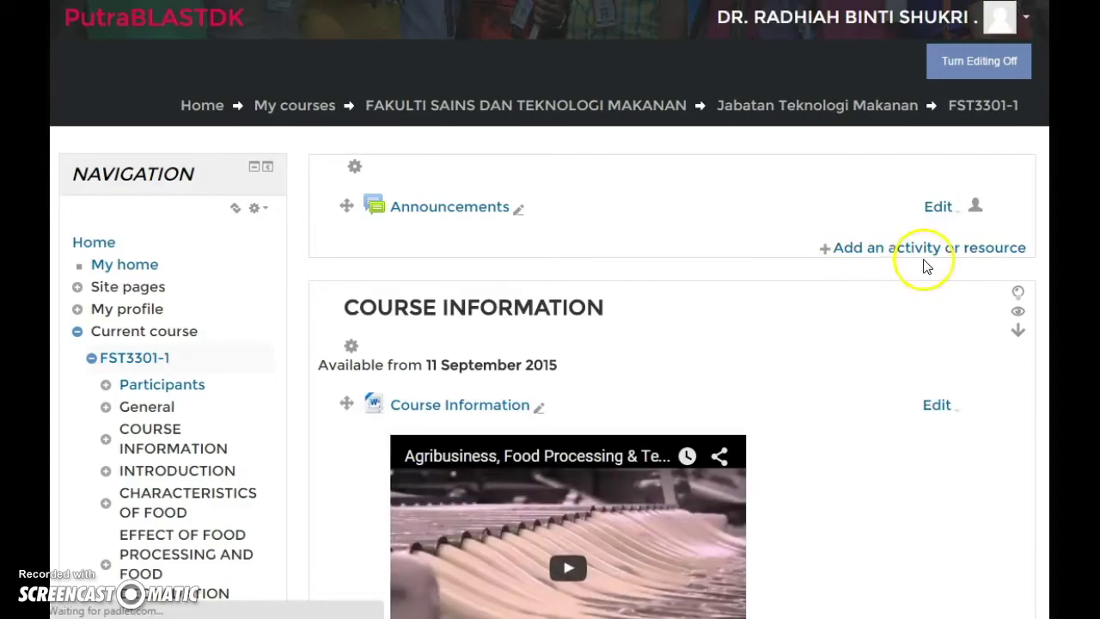
scroll(550, 343, down, 1)
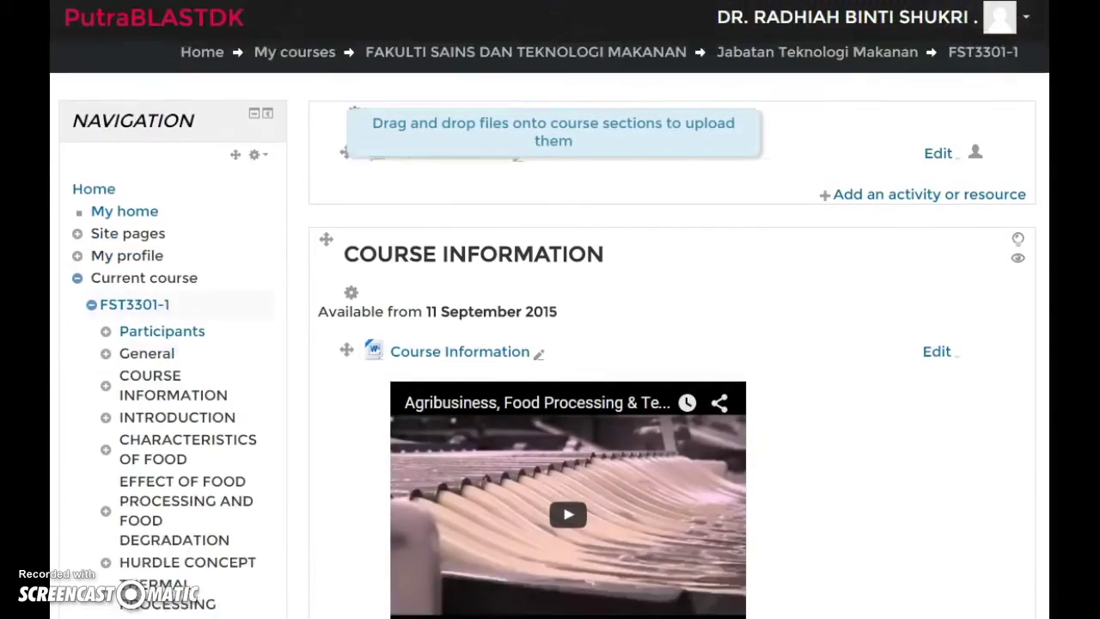
scroll(672, 344, down, 20)
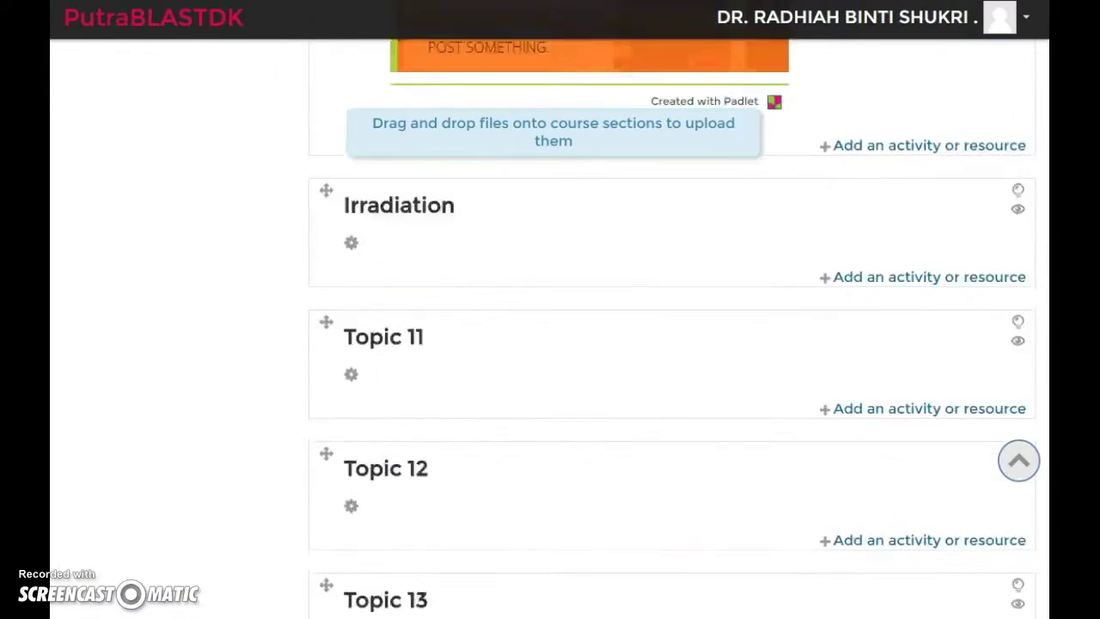
scroll(672, 344, down, 5)
scroll(672, 344, up, 5)
scroll(672, 344, down, 2)
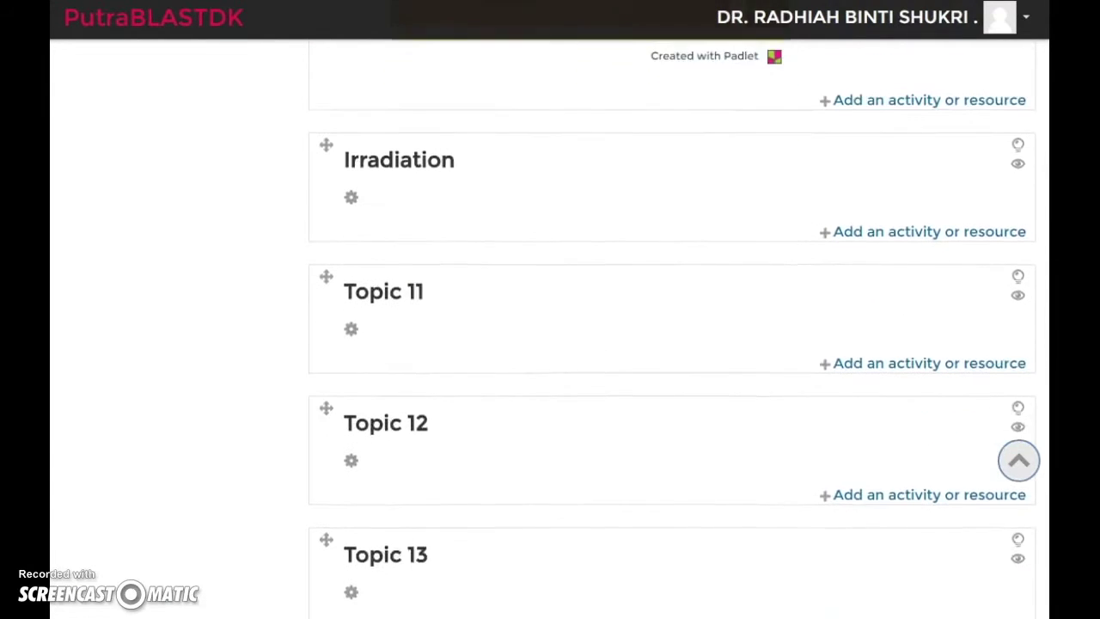
scroll(672, 344, down, 3)
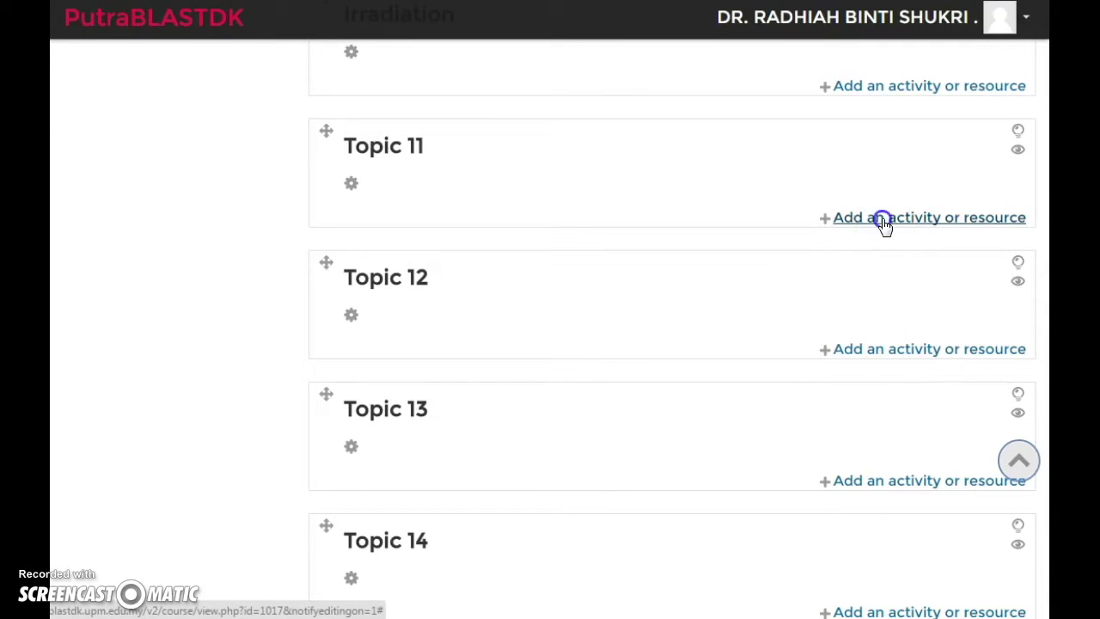
click(883, 220)
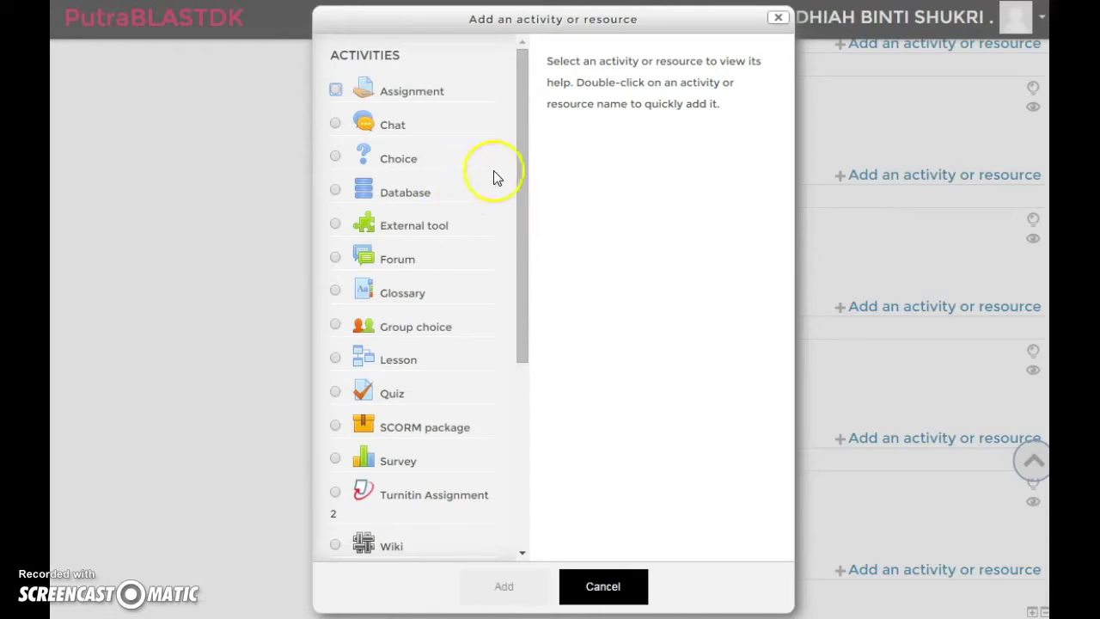
drag(524, 158, 533, 371)
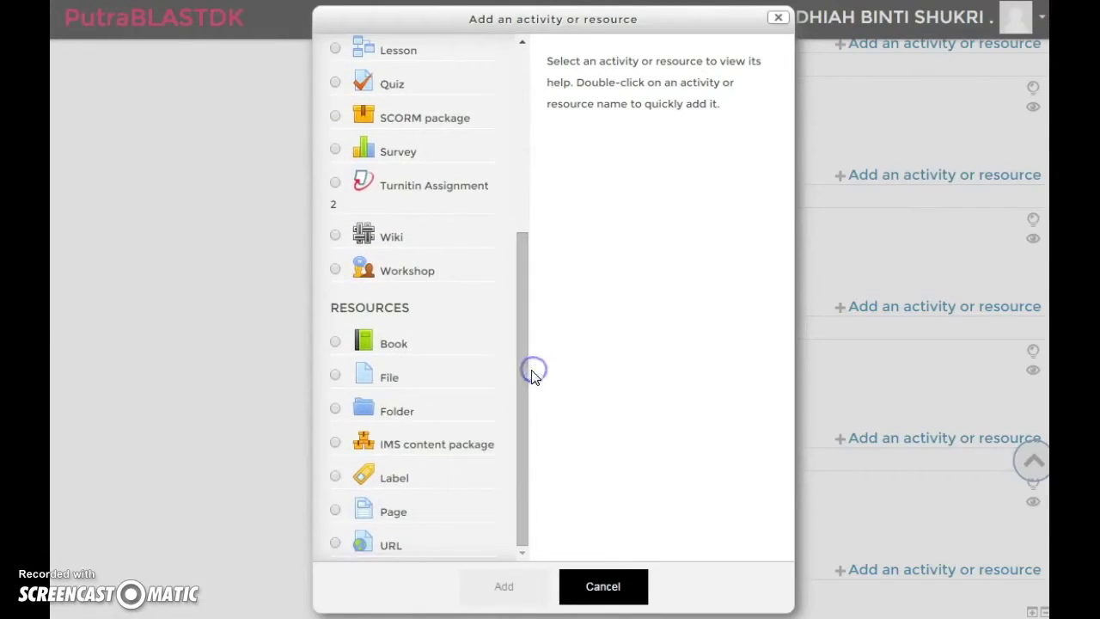
click(335, 378)
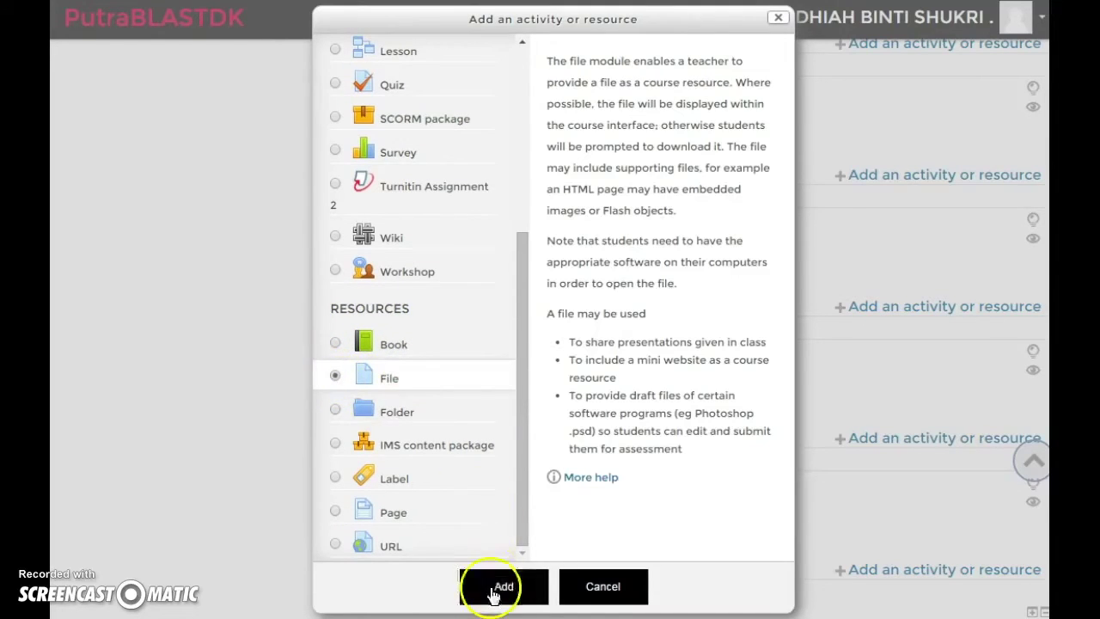
click(497, 591)
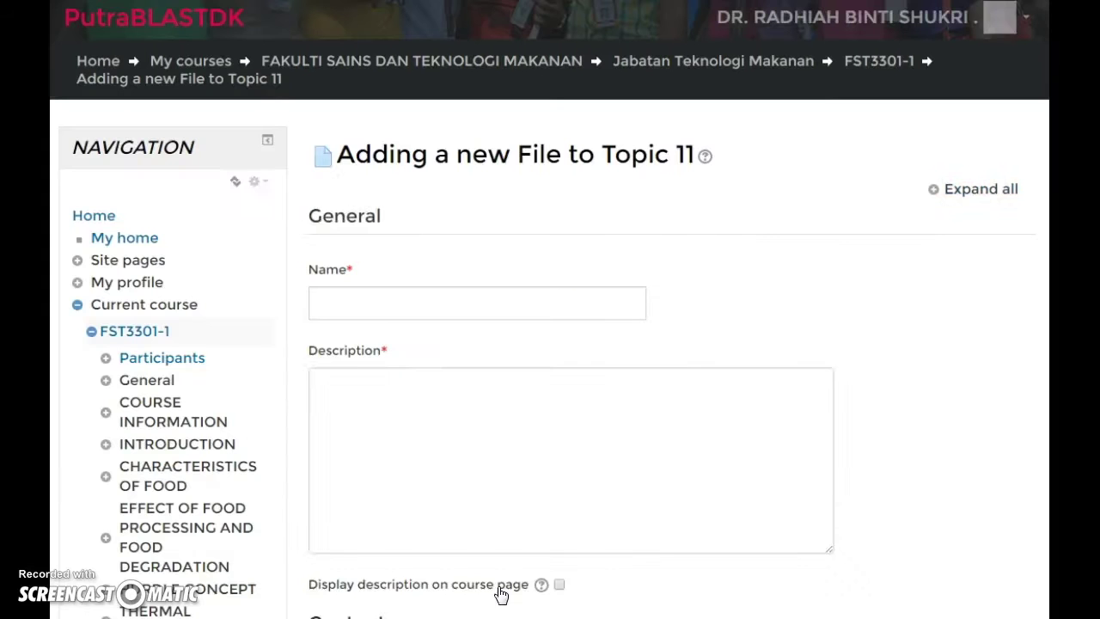
Step: Enter Heating as both the name and the description of the new file resource
click(421, 309)
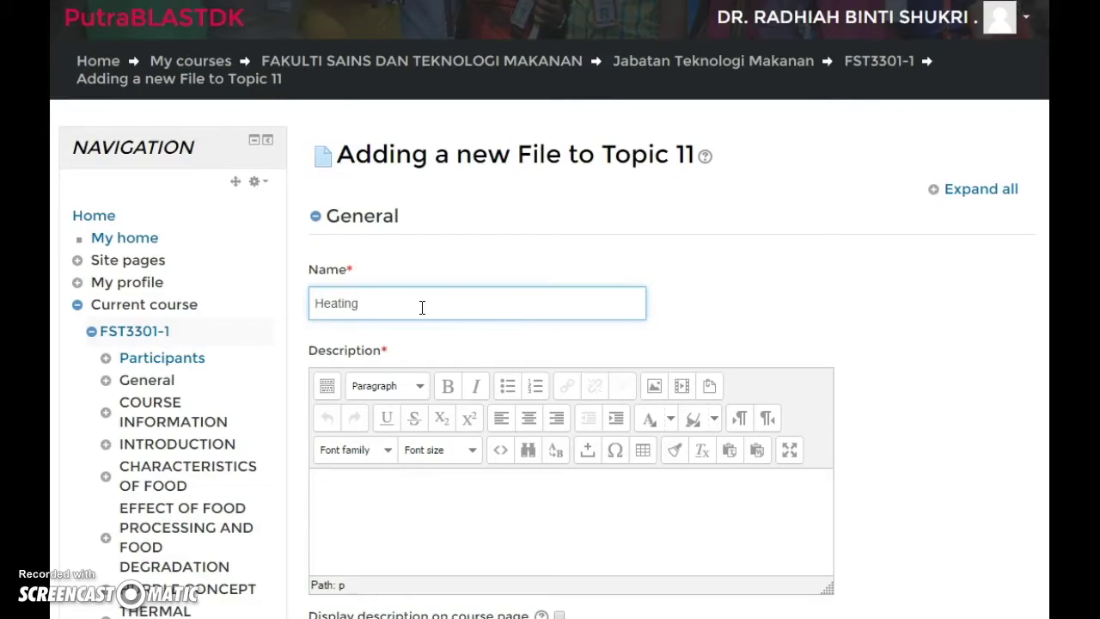
drag(363, 307, 305, 316)
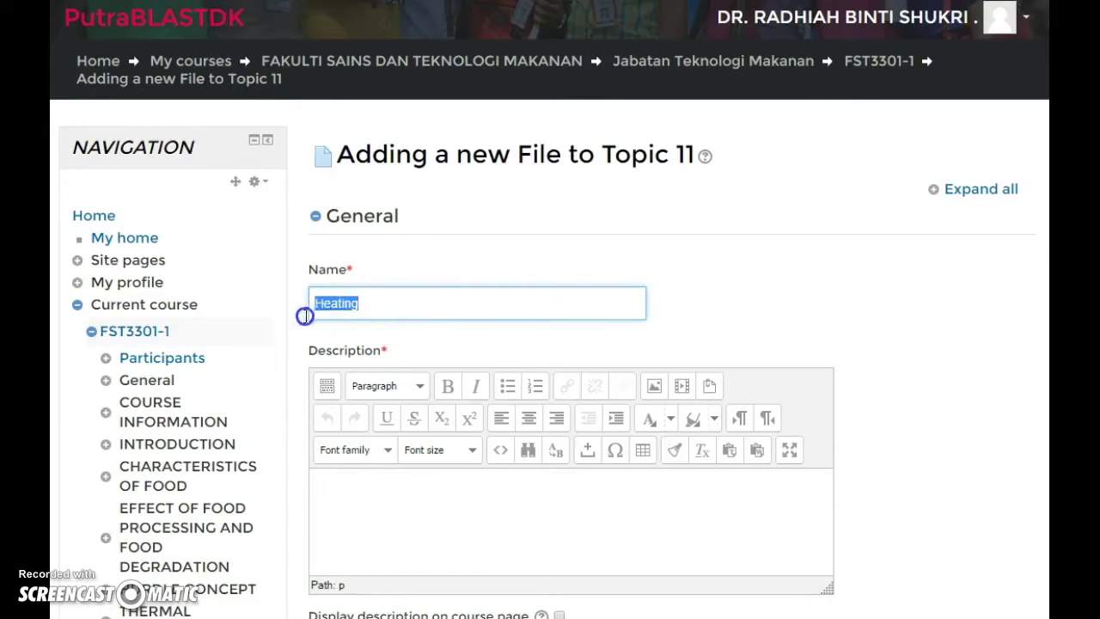
click(369, 493)
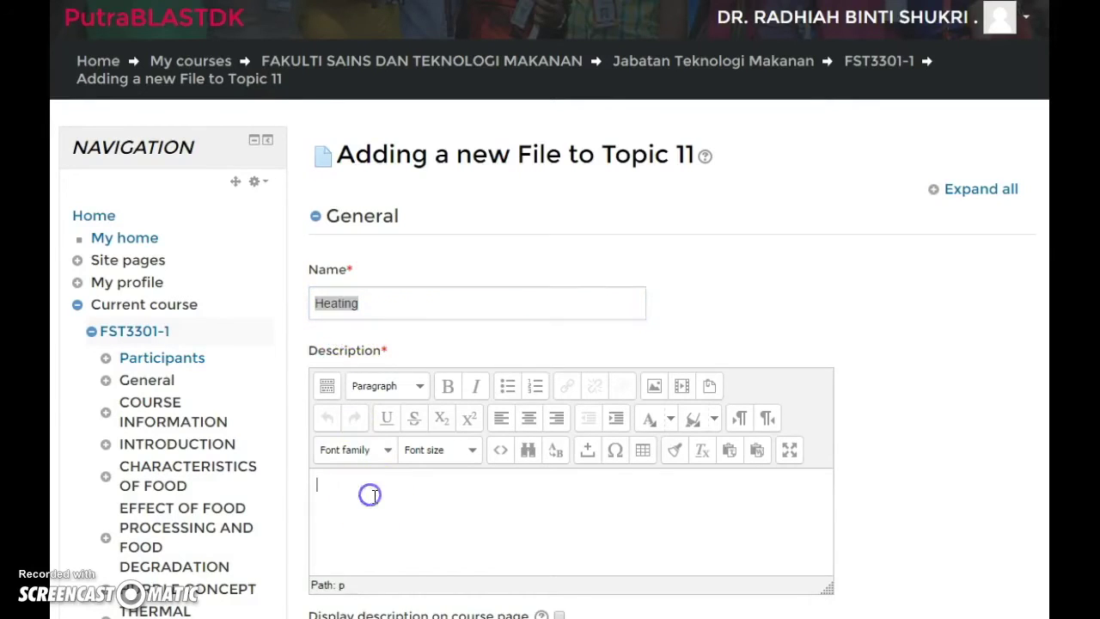
scroll(388, 491, down, 2)
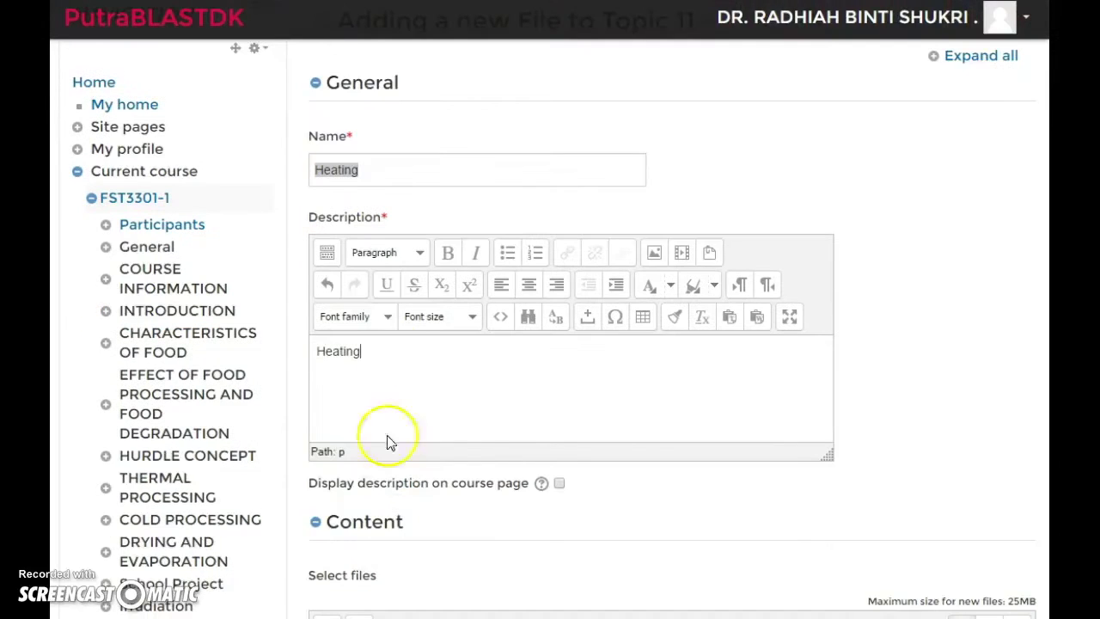
click(403, 362)
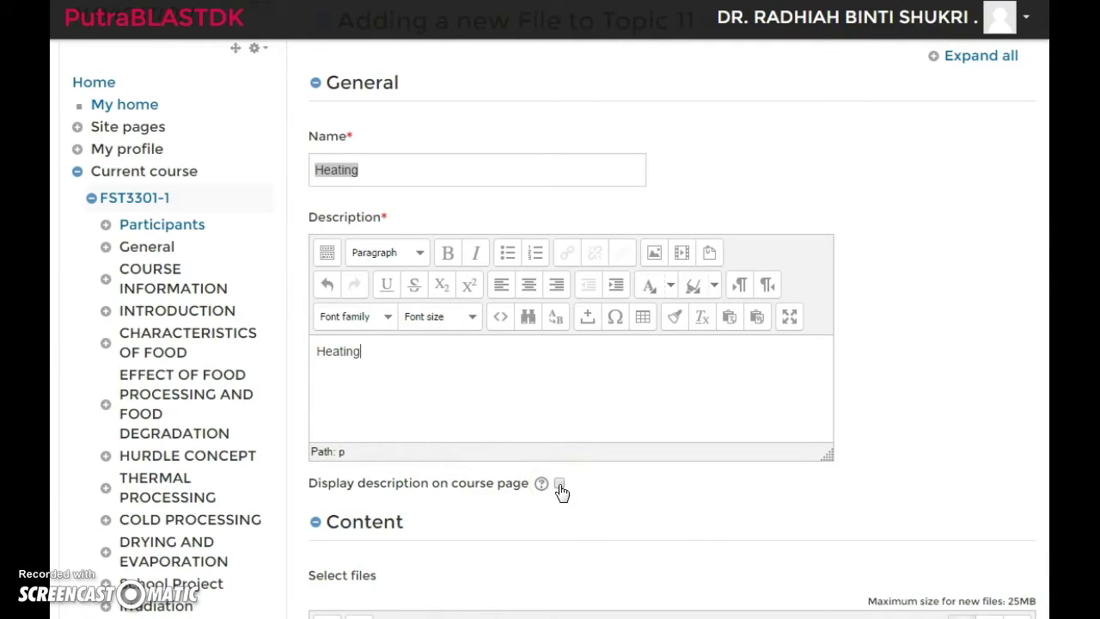
Step: Upload the "6) Thermal processing" PDF from the FST 3301 September 2014 folder into the resource's content files
scroll(561, 492, down, 1)
scroll(561, 491, down, 3)
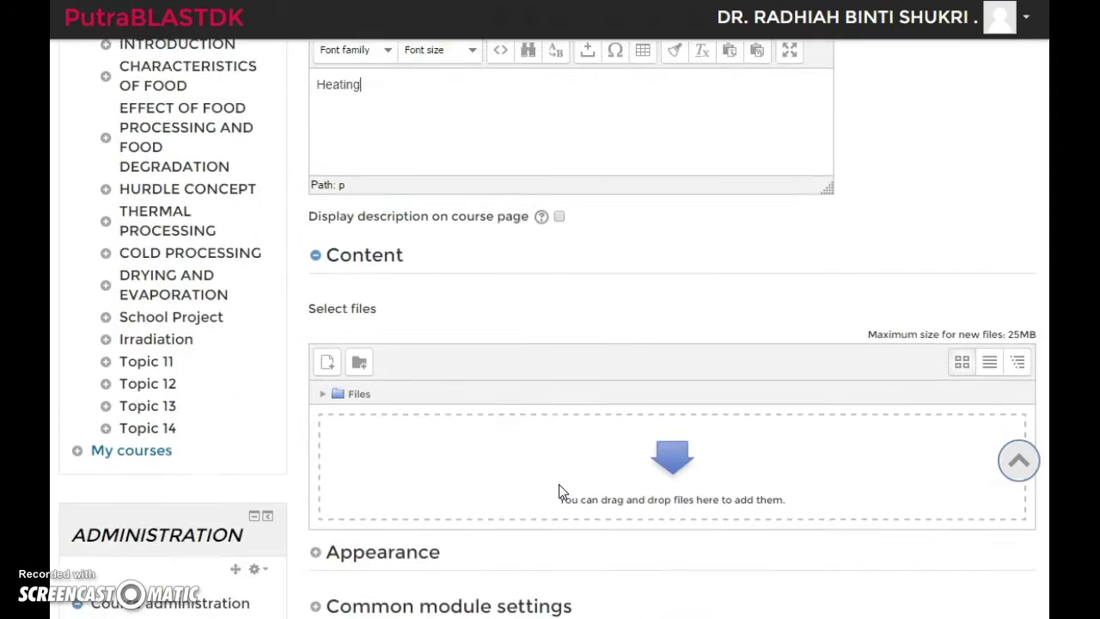
click(550, 489)
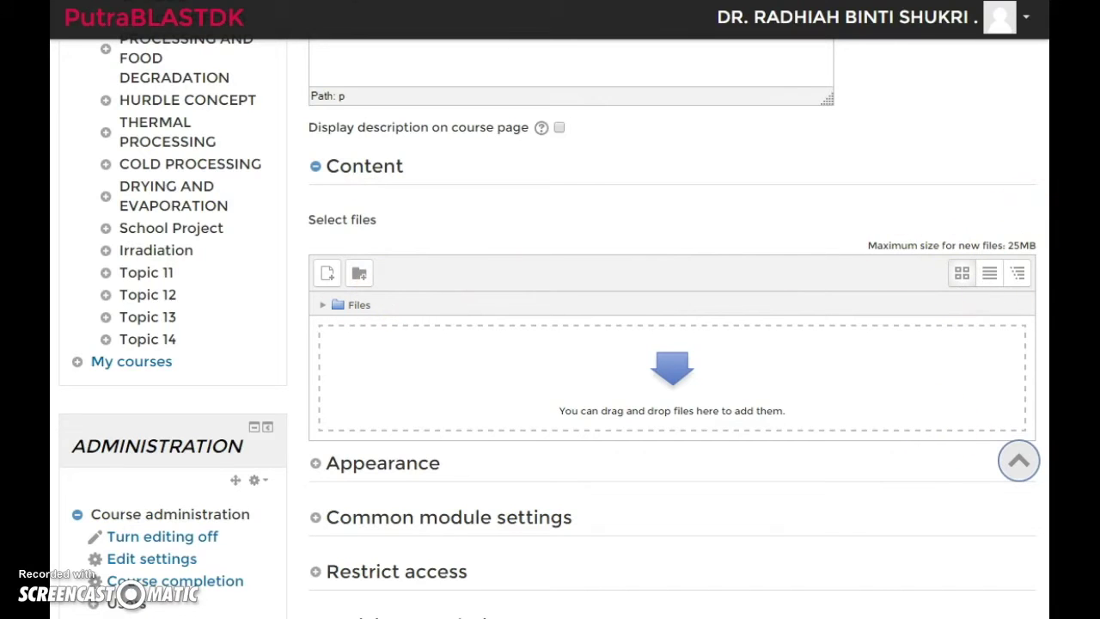
key(alt+Tab)
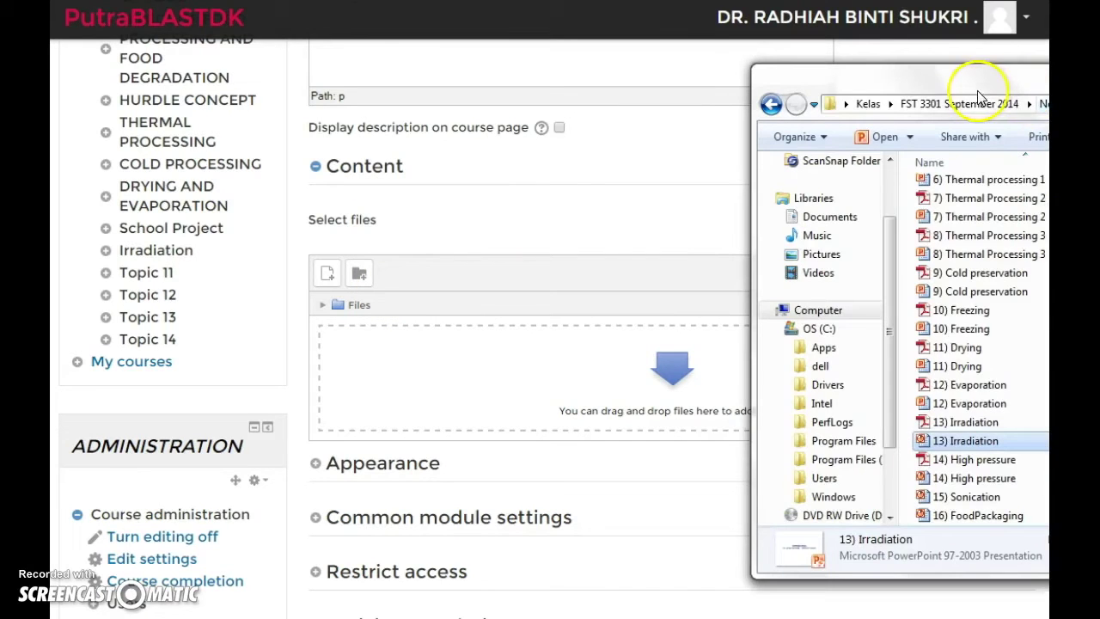
drag(980, 79, 1003, 73)
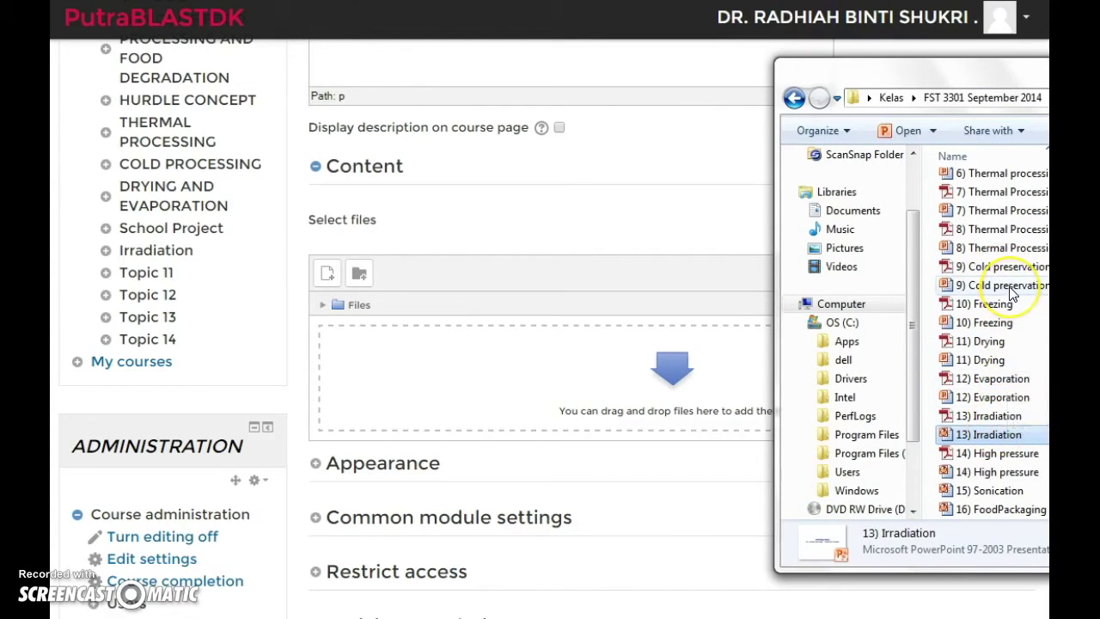
scroll(1013, 297, up, 1)
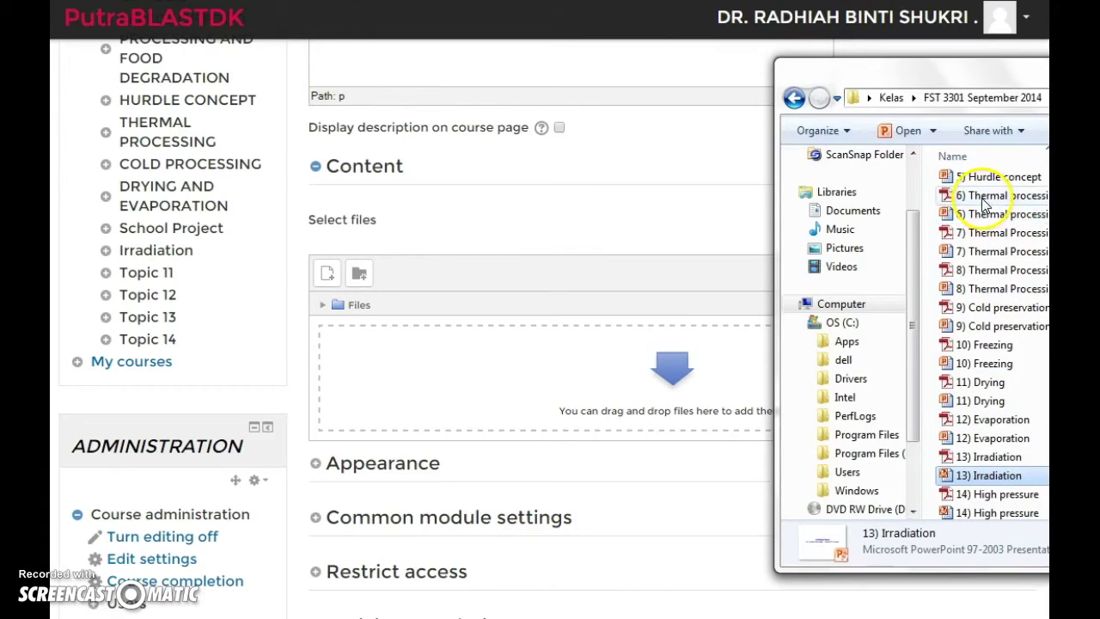
drag(984, 203, 470, 418)
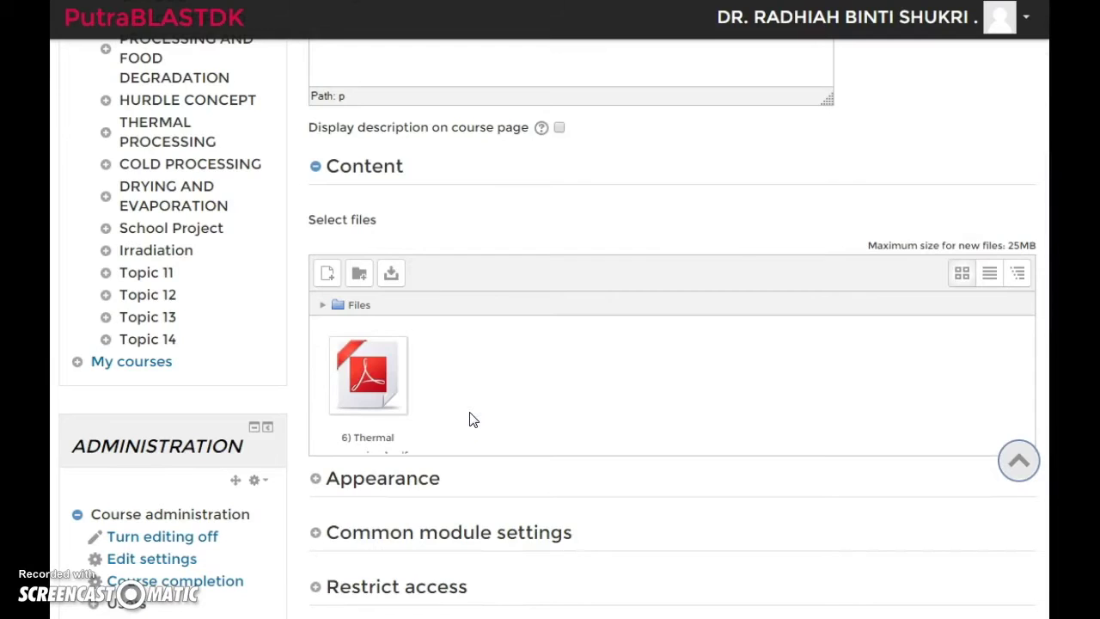
Step: Save the new file resource and return to the course page at Topic 11
scroll(471, 419, down, 2)
click(393, 330)
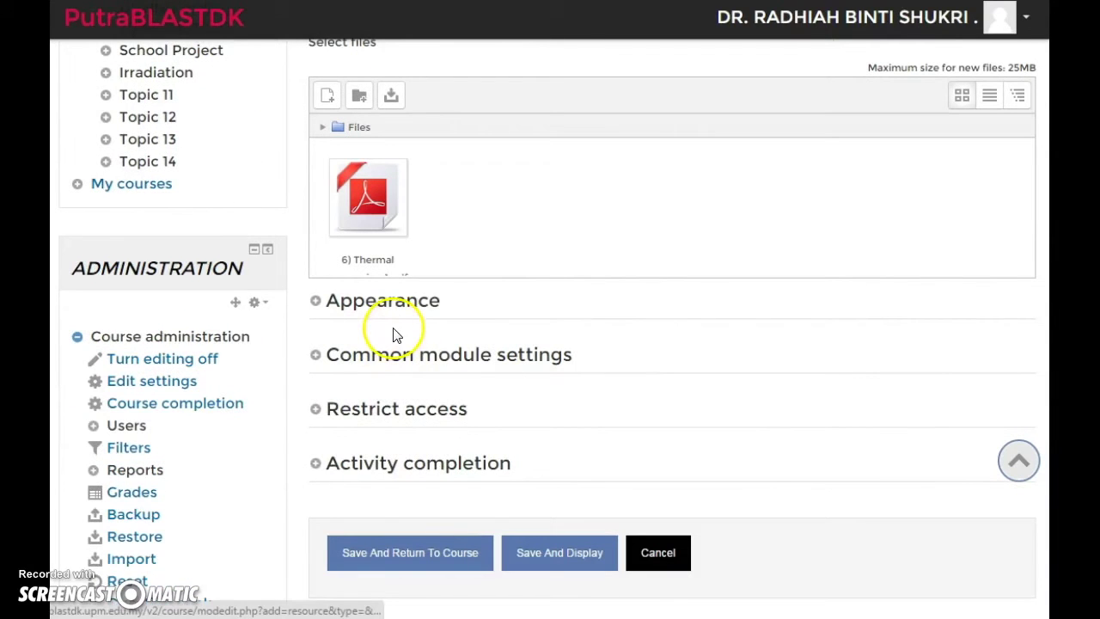
click(418, 552)
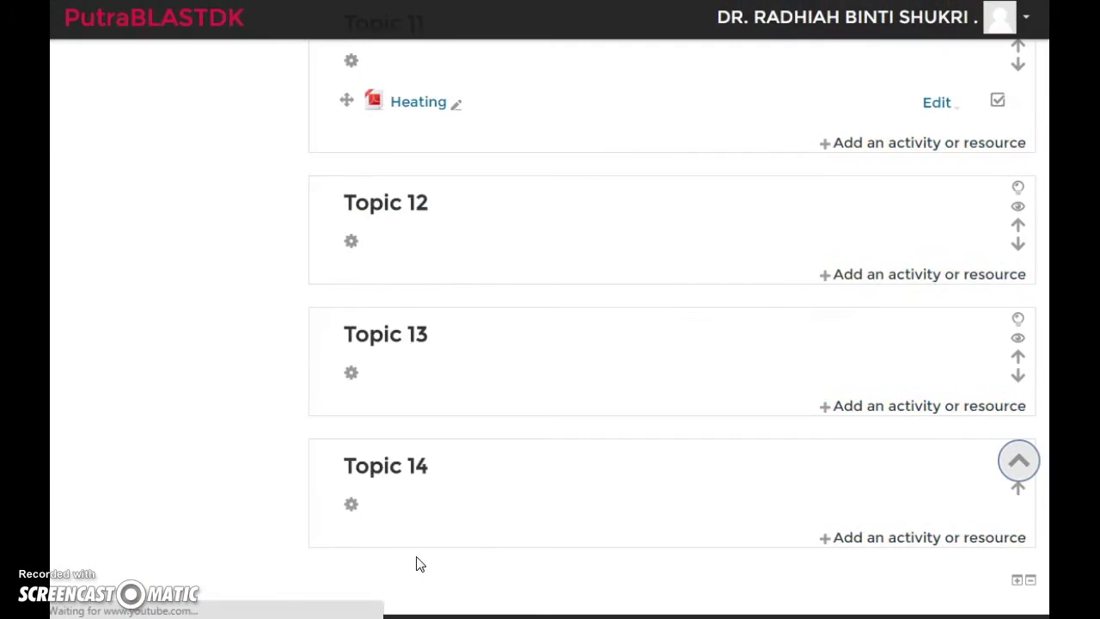
click(429, 554)
scroll(631, 270, up, 1)
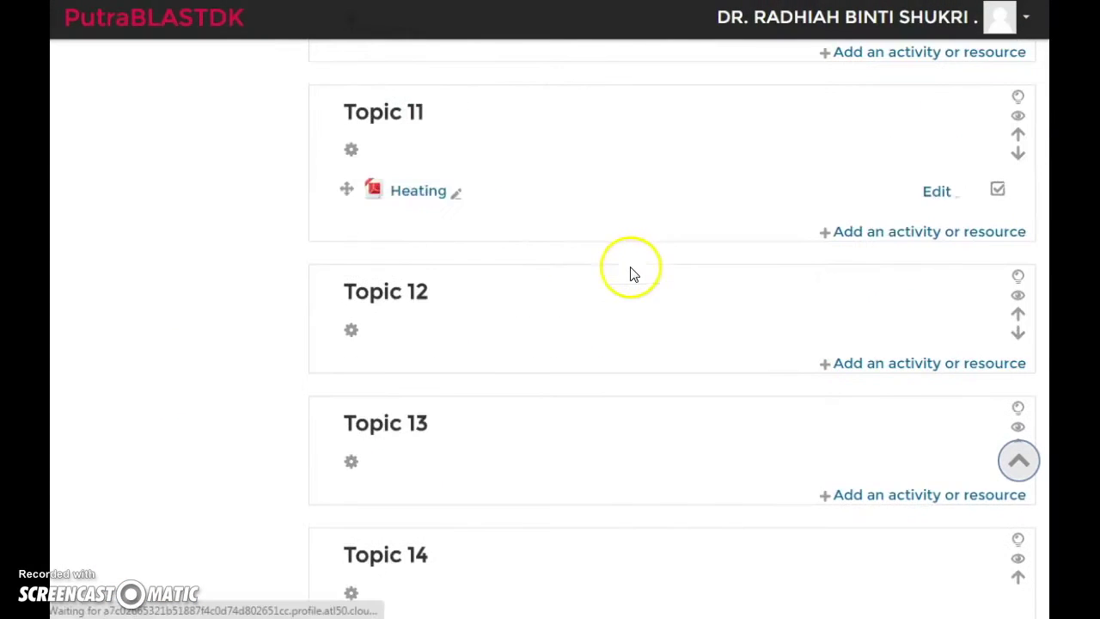
click(459, 204)
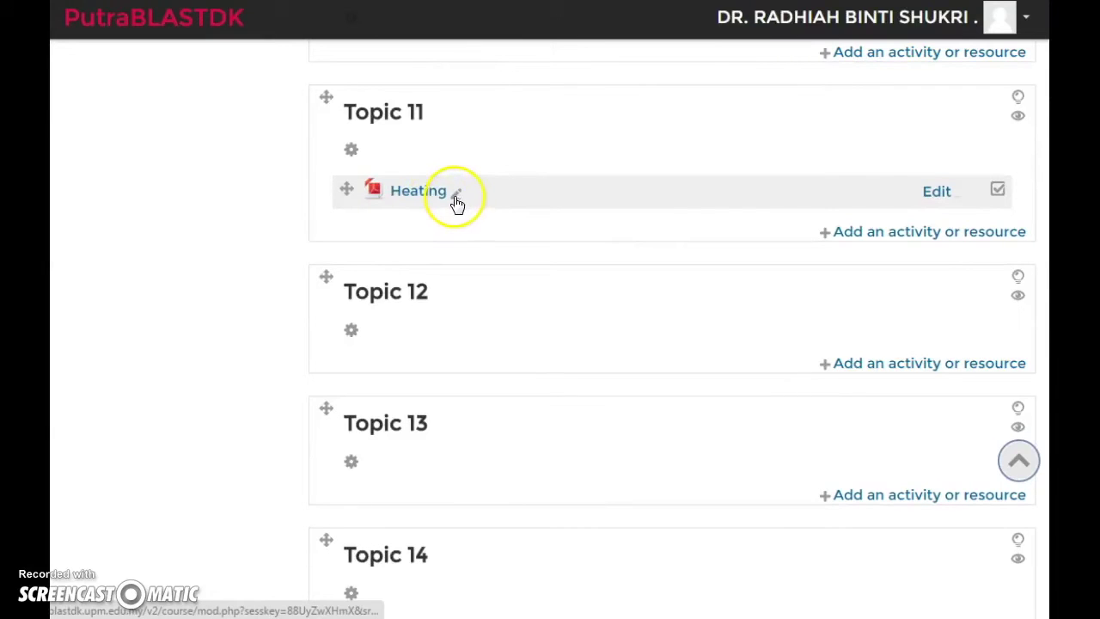
click(429, 204)
click(457, 194)
click(528, 192)
key(Return)
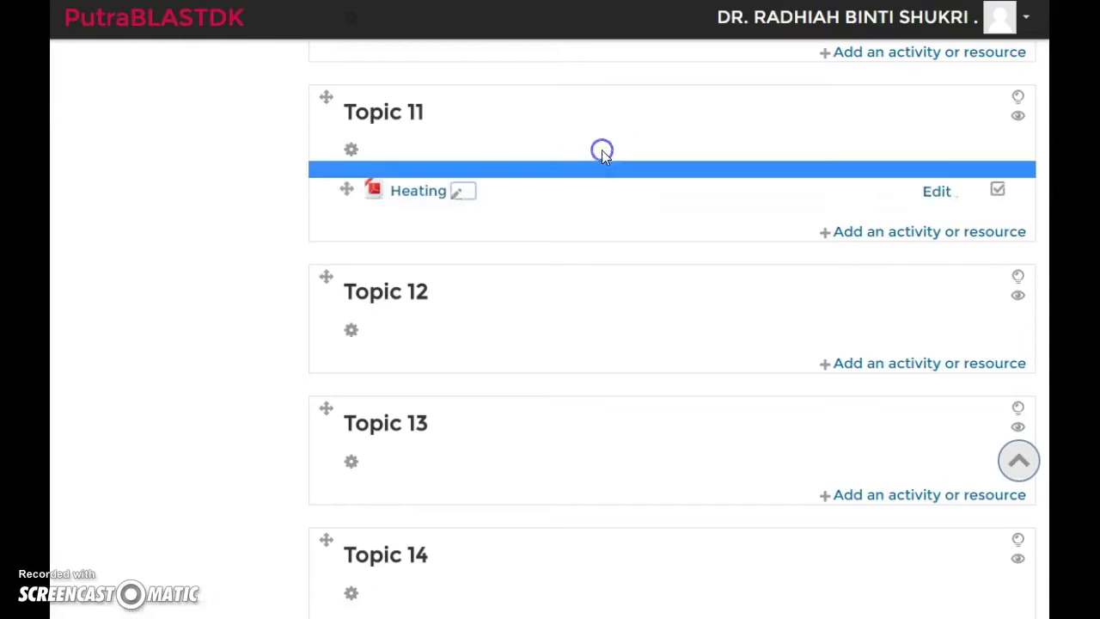
Step: Rename the Heating file resource in Topic 11 to Heating123
click(461, 205)
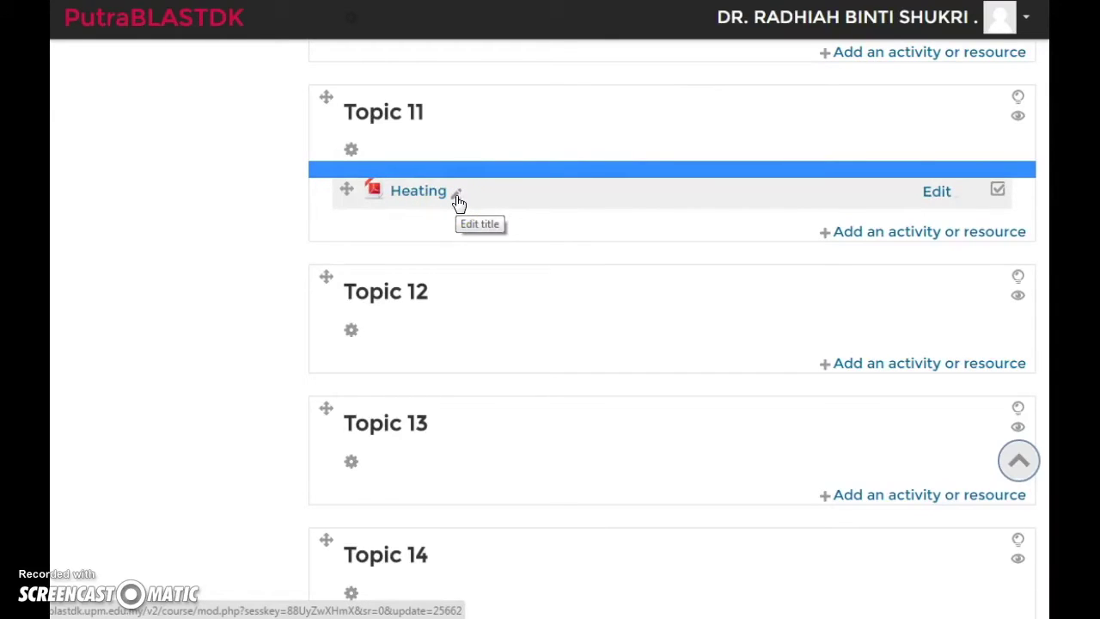
click(457, 195)
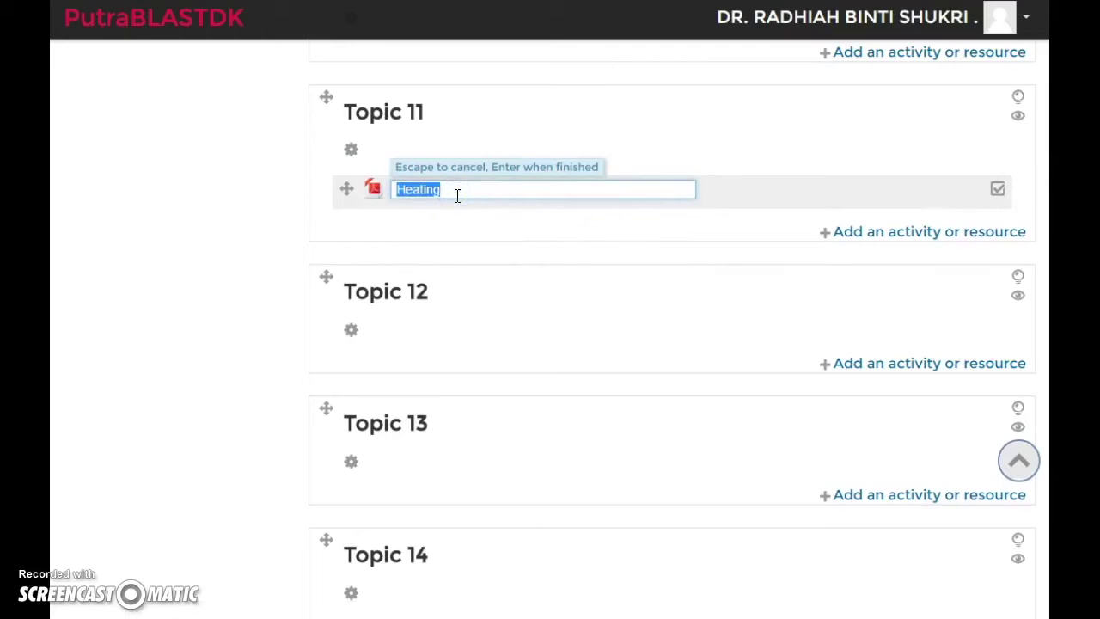
click(457, 190)
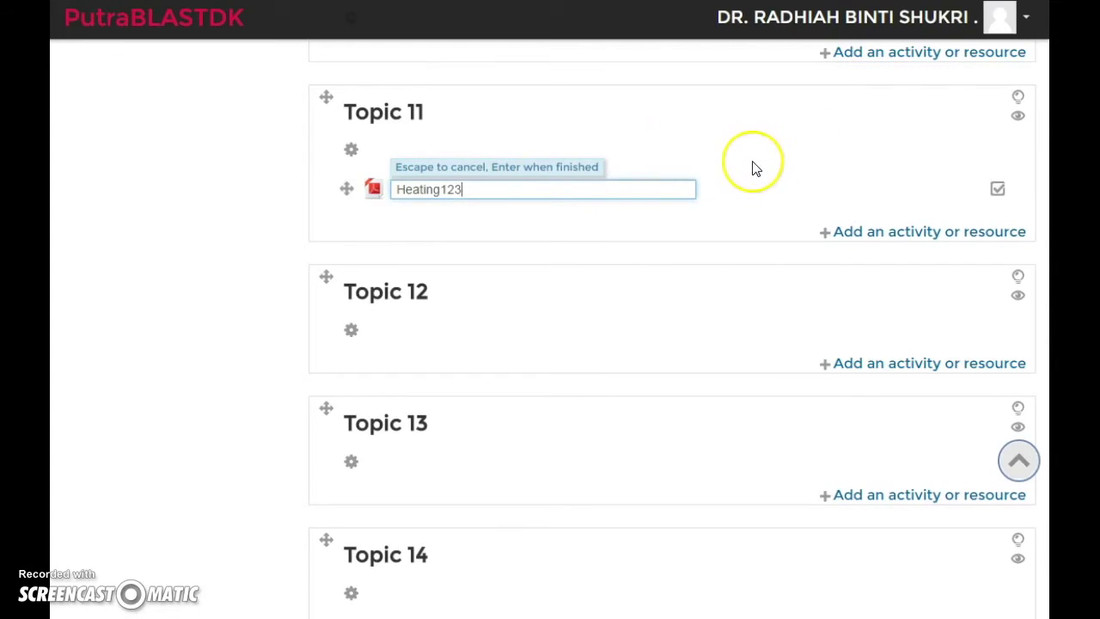
key(Return)
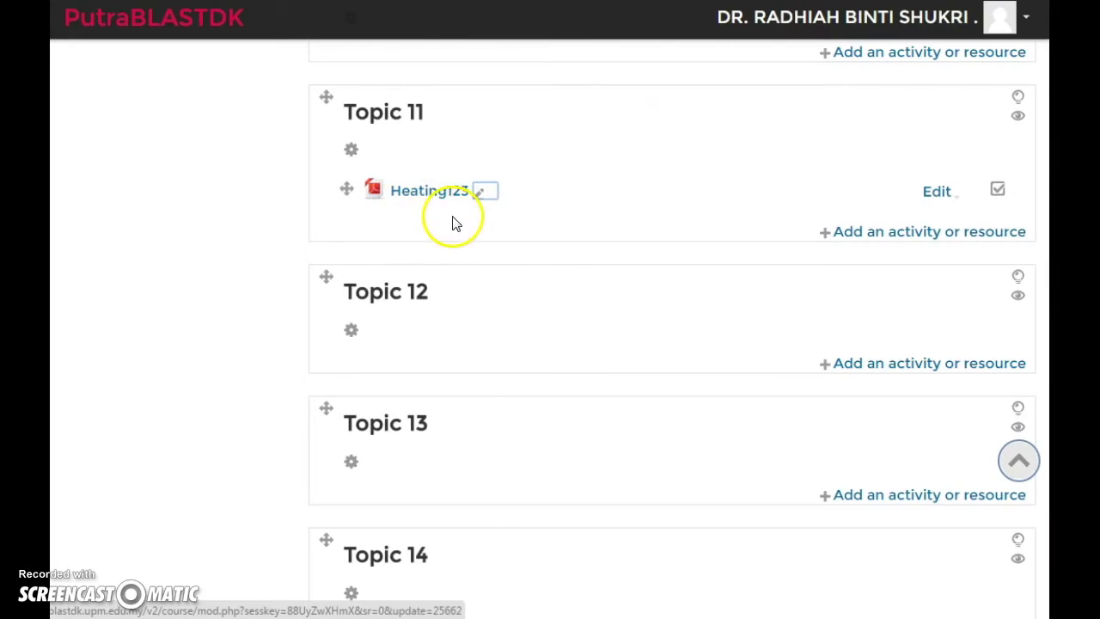
Step: Replace the default section name of Topic 11 with Heating and save the section changes
click(352, 153)
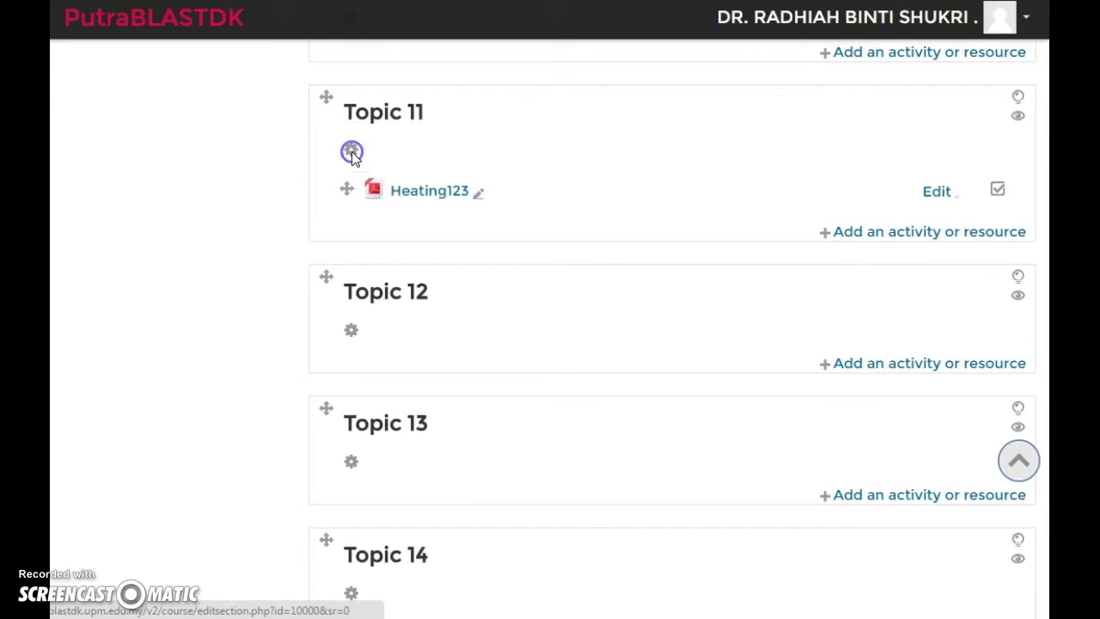
click(418, 230)
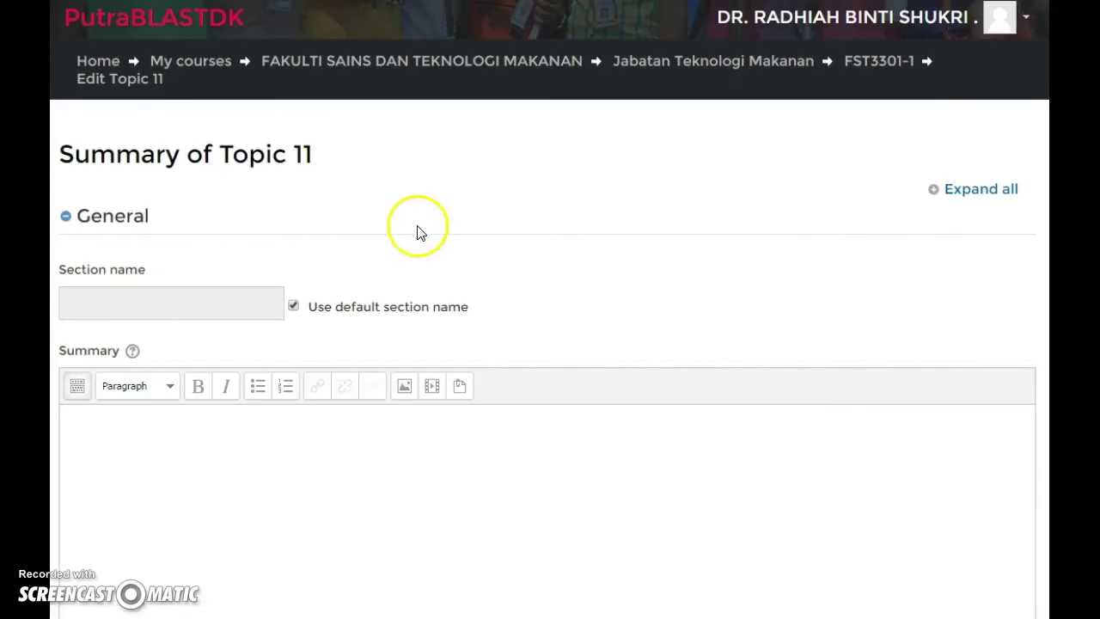
scroll(420, 231, down, 2)
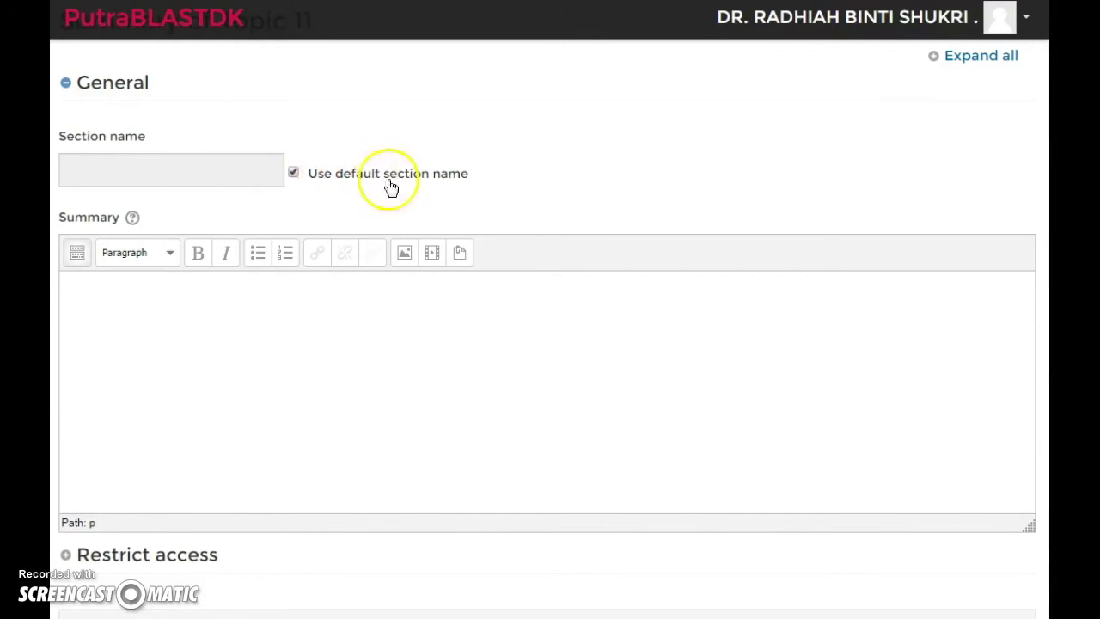
click(293, 175)
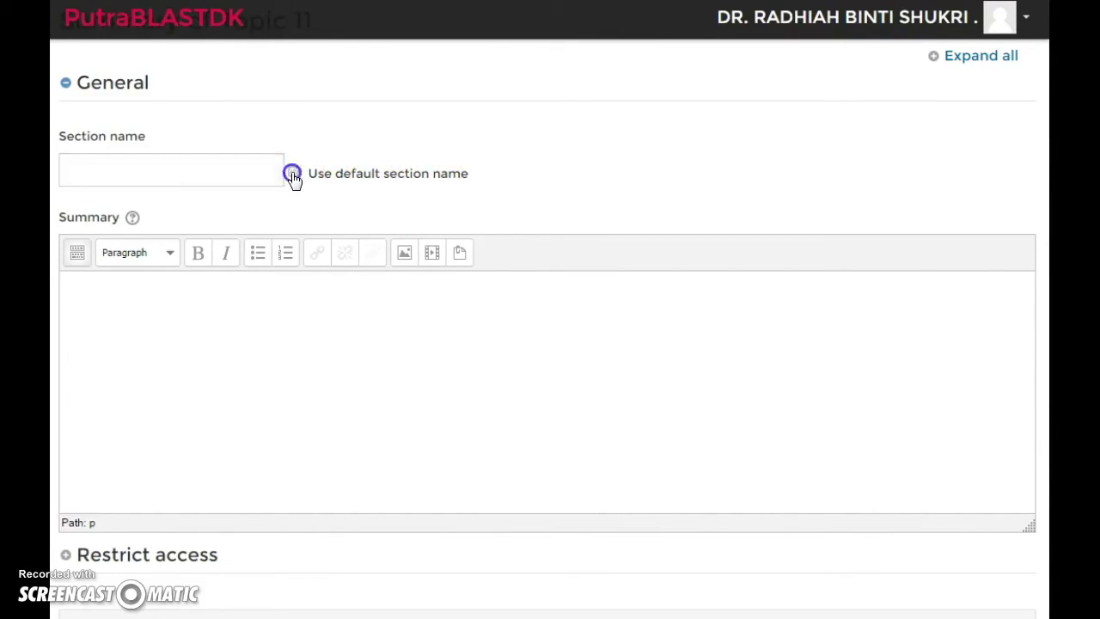
click(175, 172)
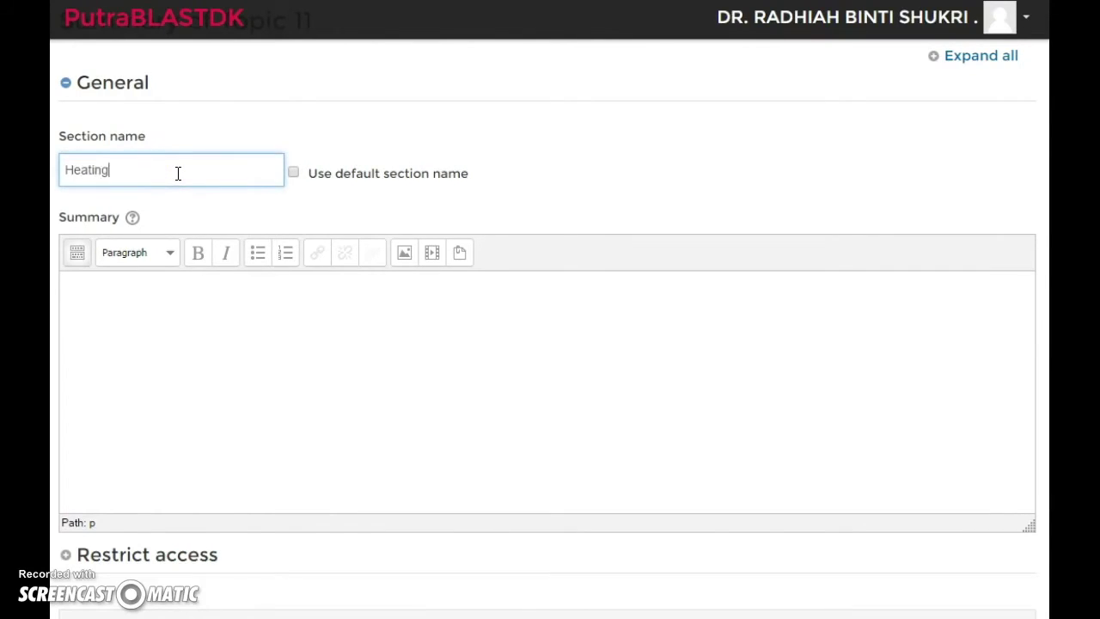
scroll(182, 173, down, 1)
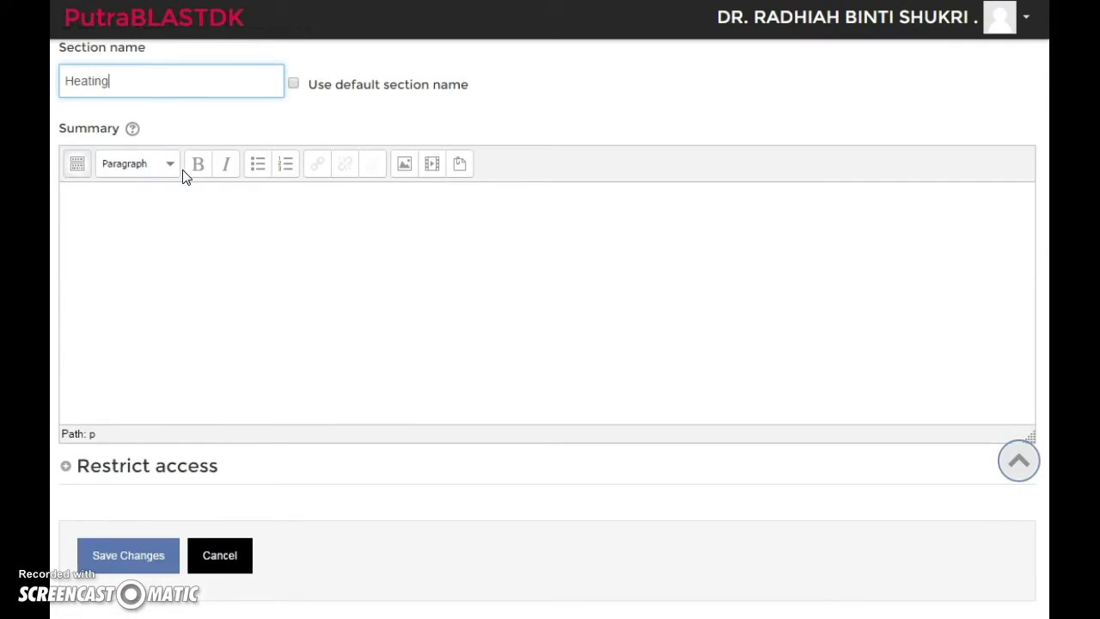
scroll(170, 236, down, 1)
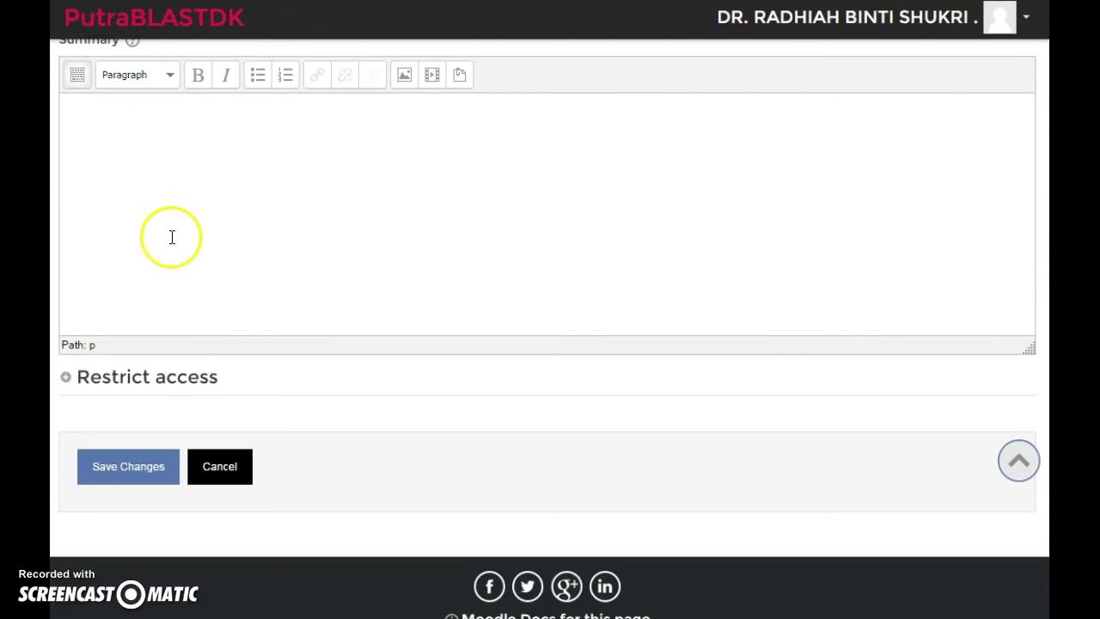
click(146, 472)
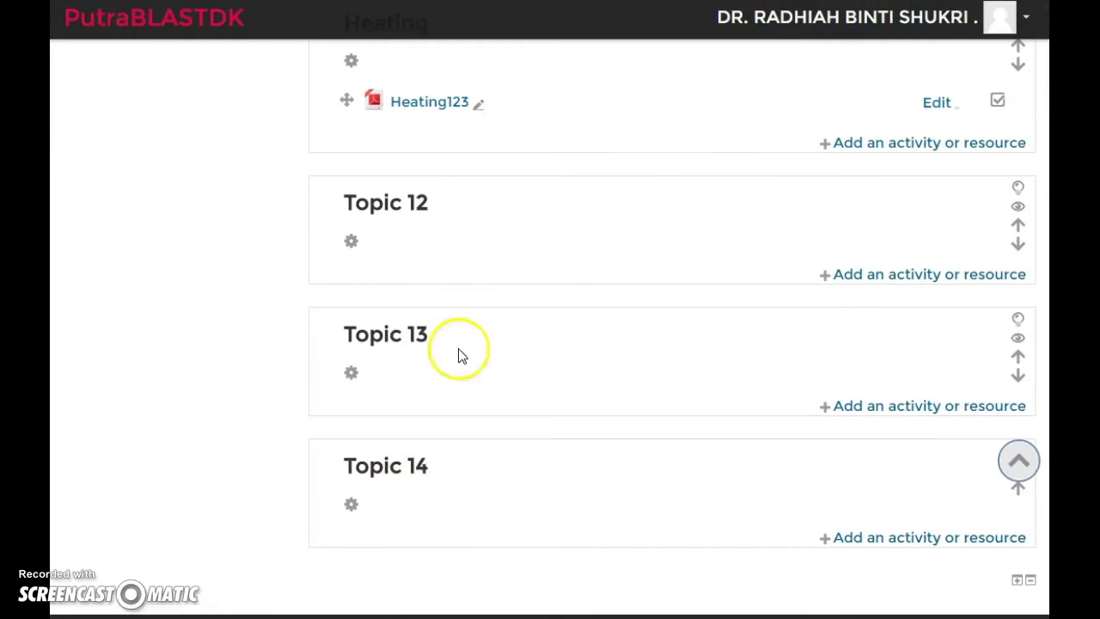
Step: Review the edit settings of the Heating123 file resource, from name to activity completion, and return to the course page
scroll(545, 287, up, 1)
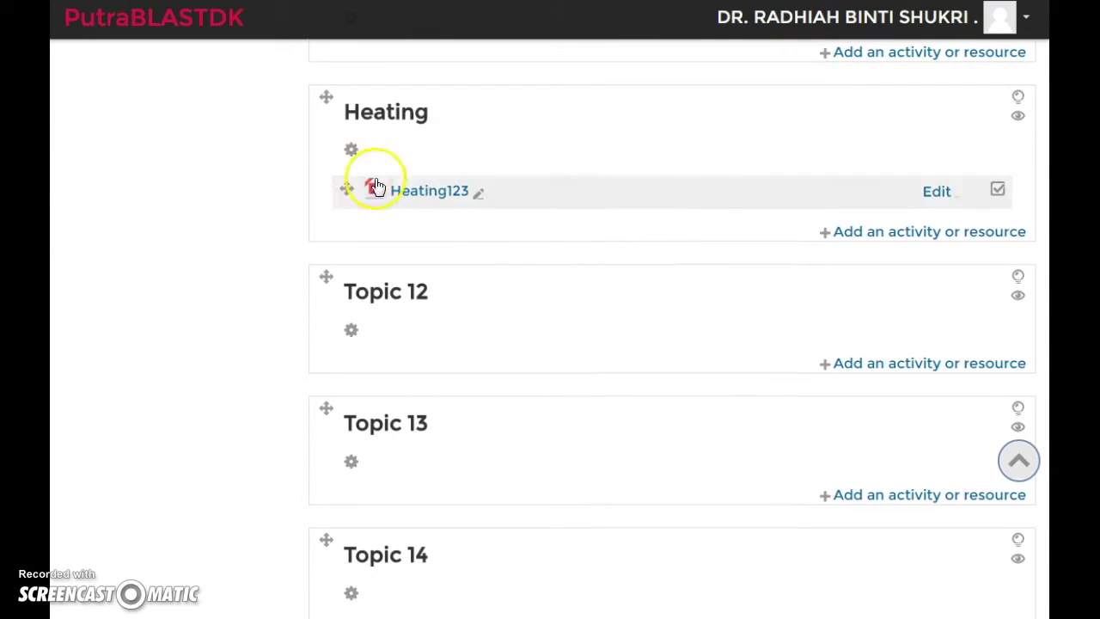
click(944, 196)
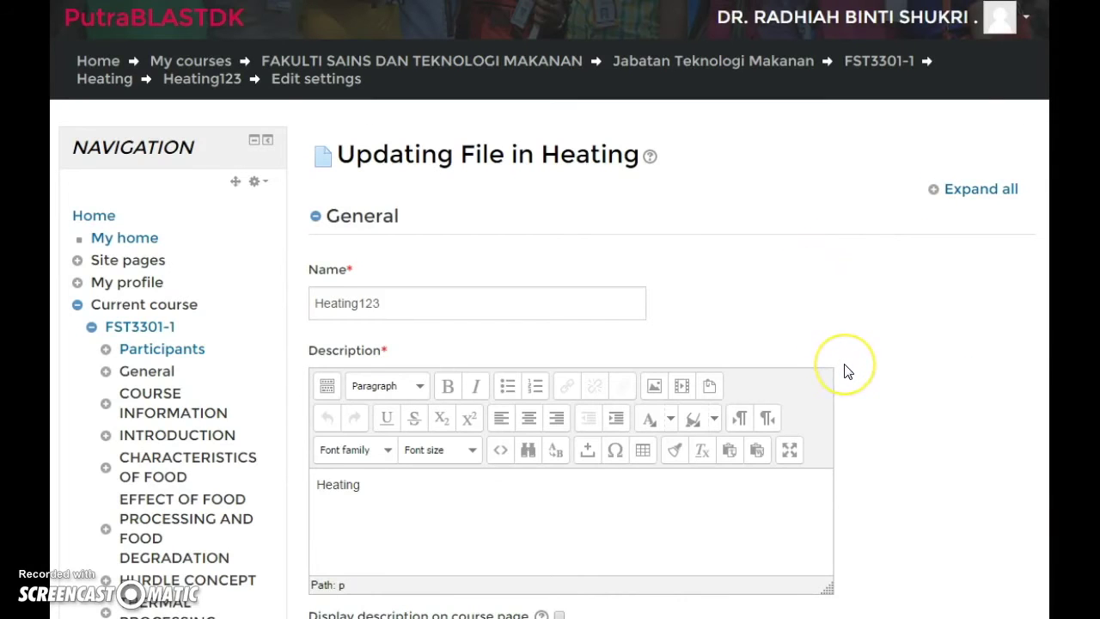
scroll(846, 371, down, 3)
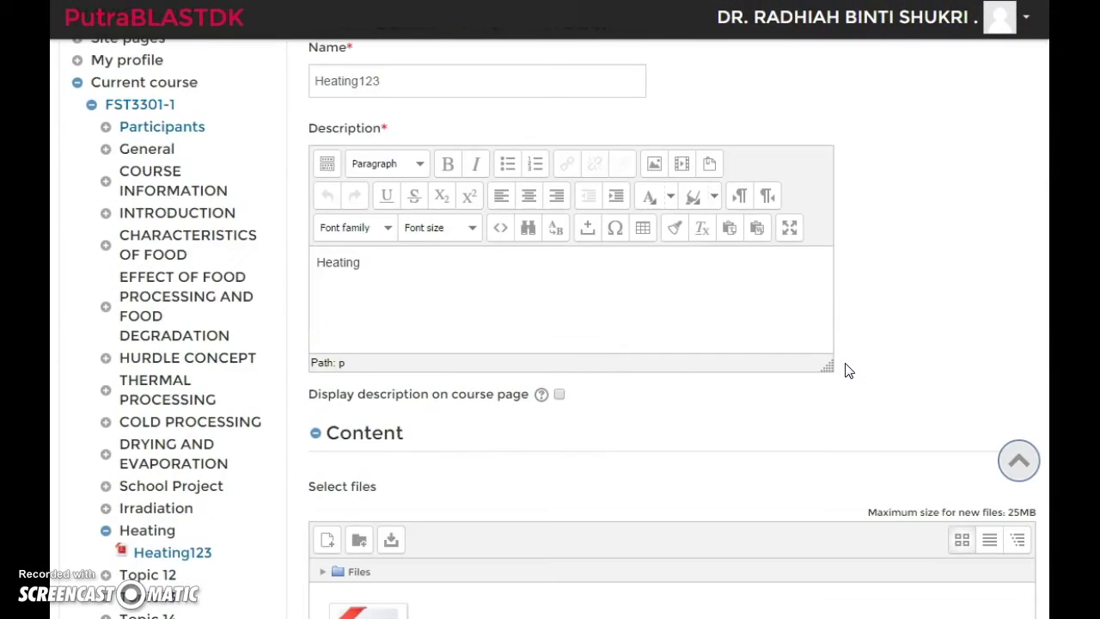
scroll(496, 243, up, 1)
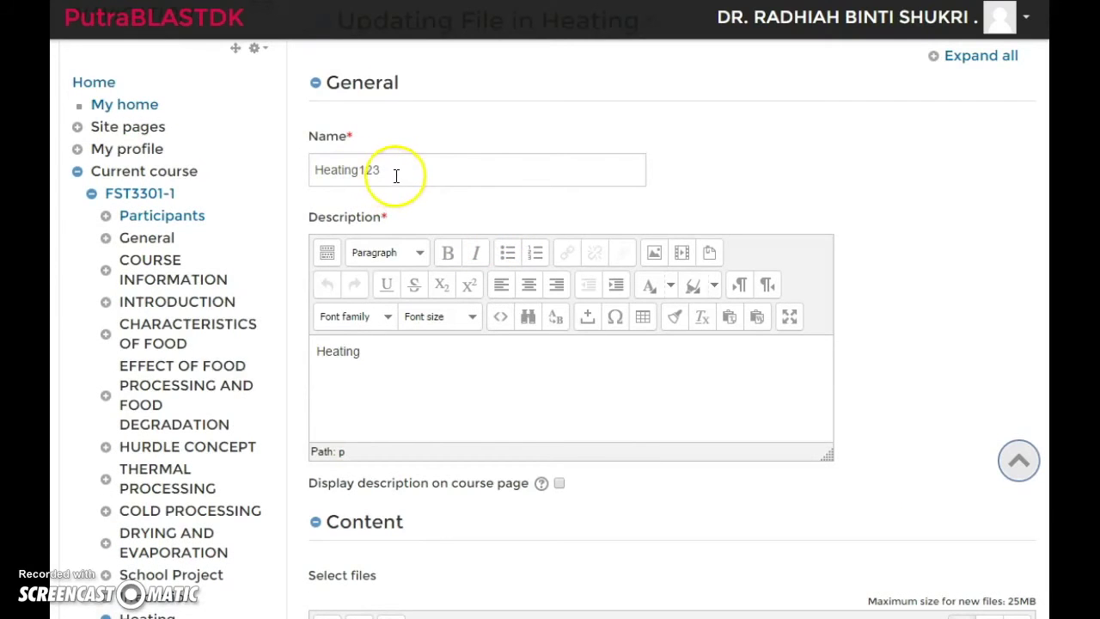
scroll(427, 175, down, 7)
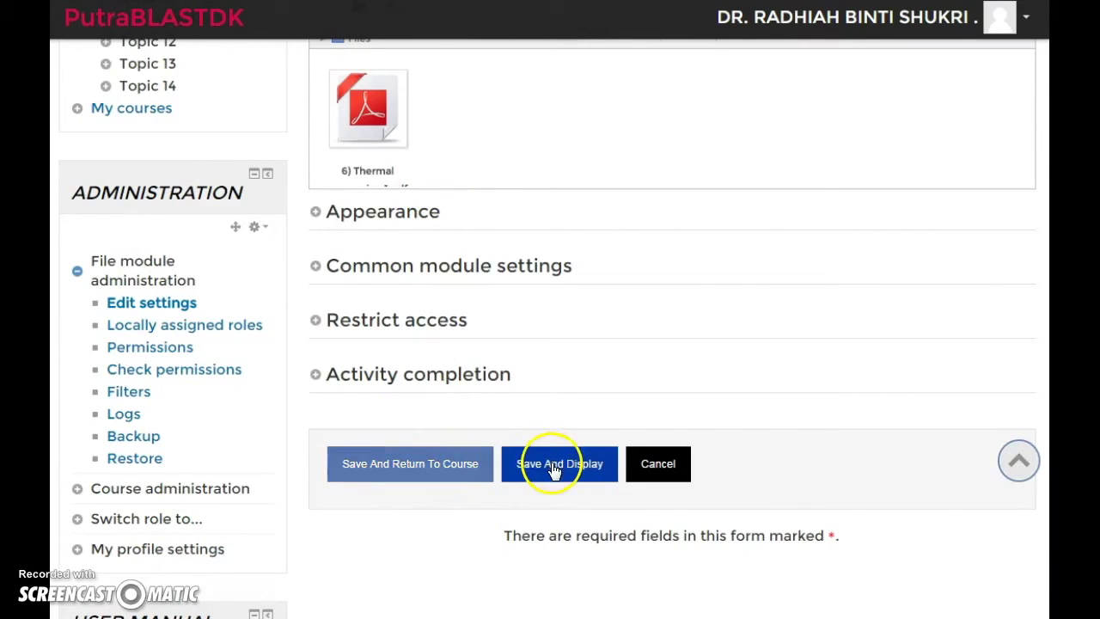
click(467, 465)
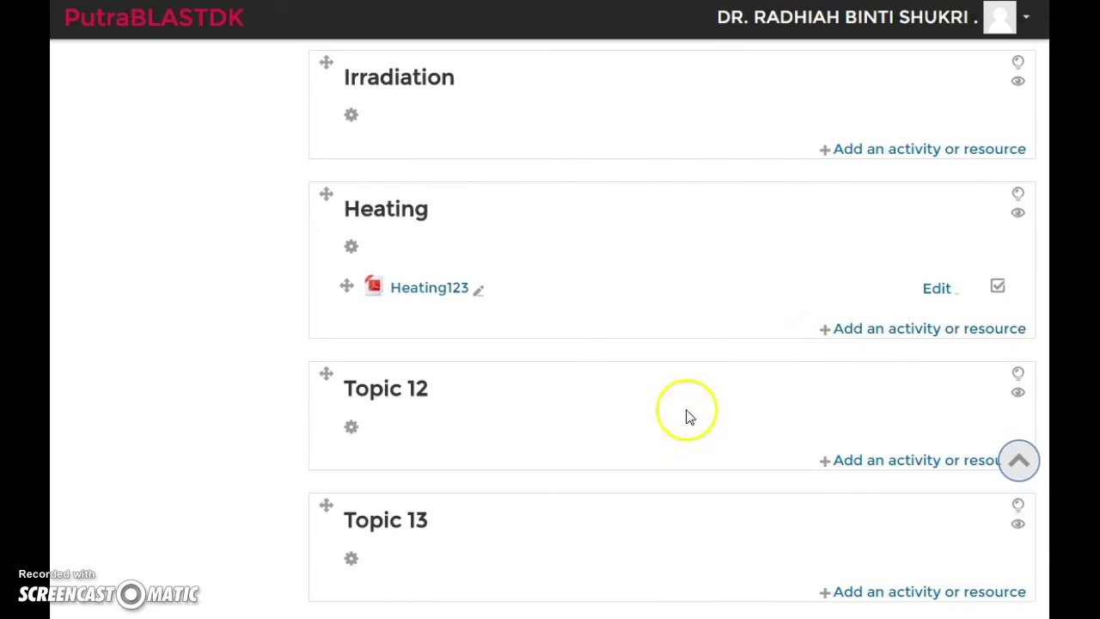
Step: Start adding a Folder resource to the Heating section
click(872, 331)
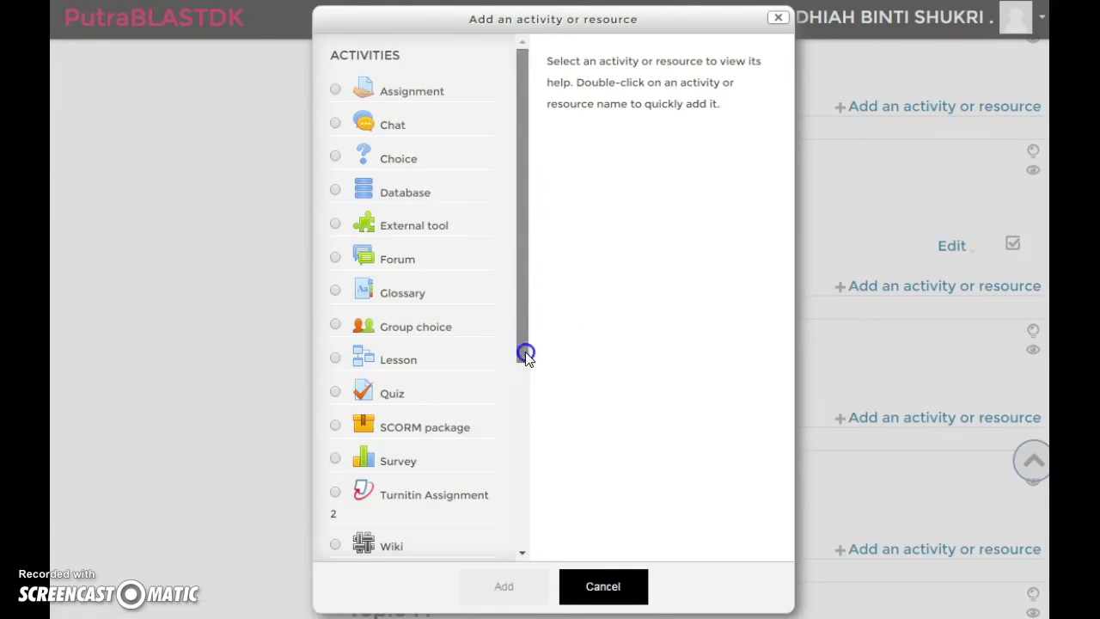
drag(523, 351, 503, 533)
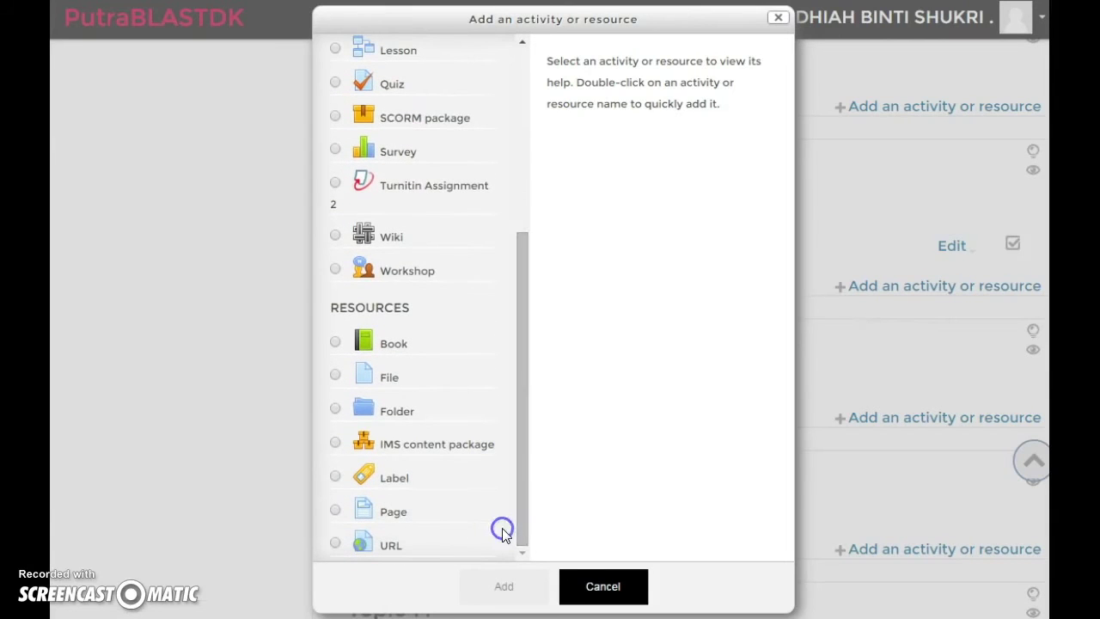
click(335, 412)
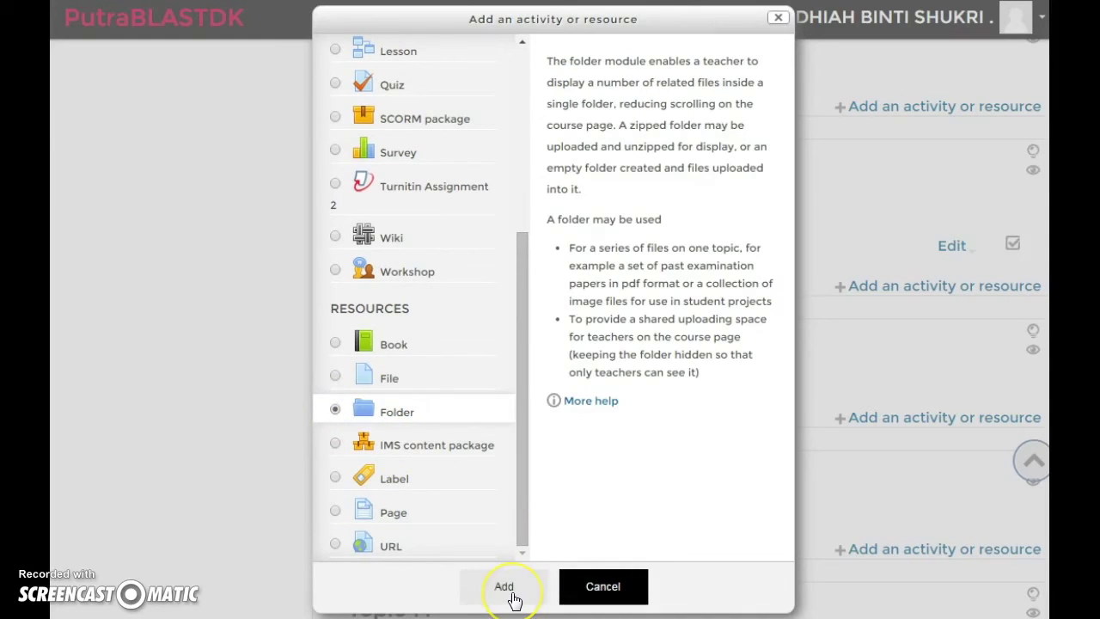
click(511, 593)
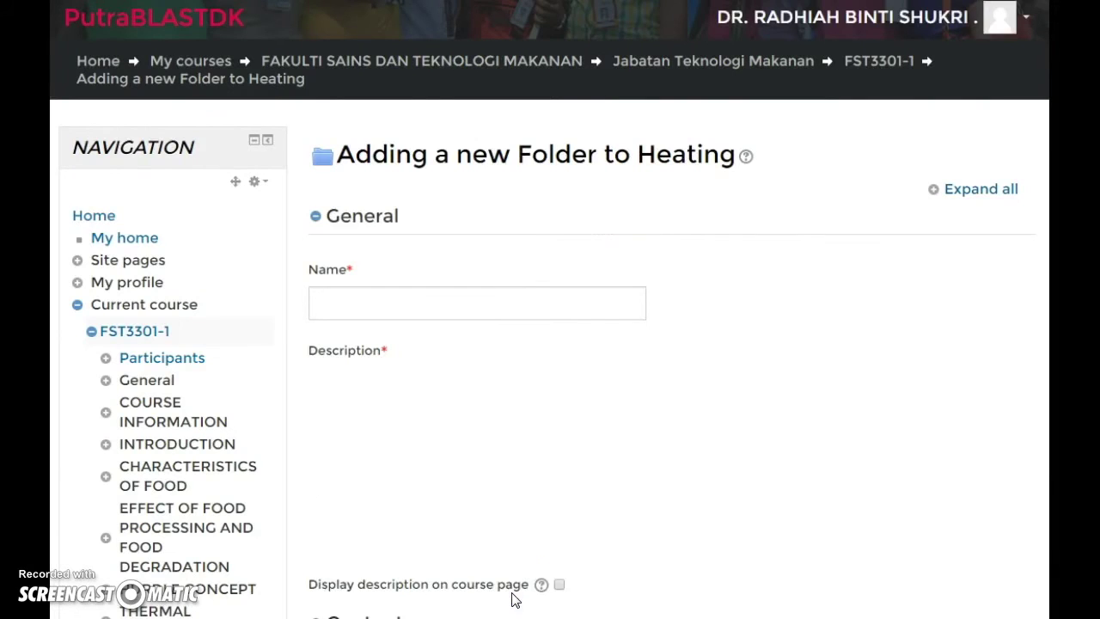
Step: Enter Heating1 as both the name and the description of the new folder
scroll(754, 284, down, 2)
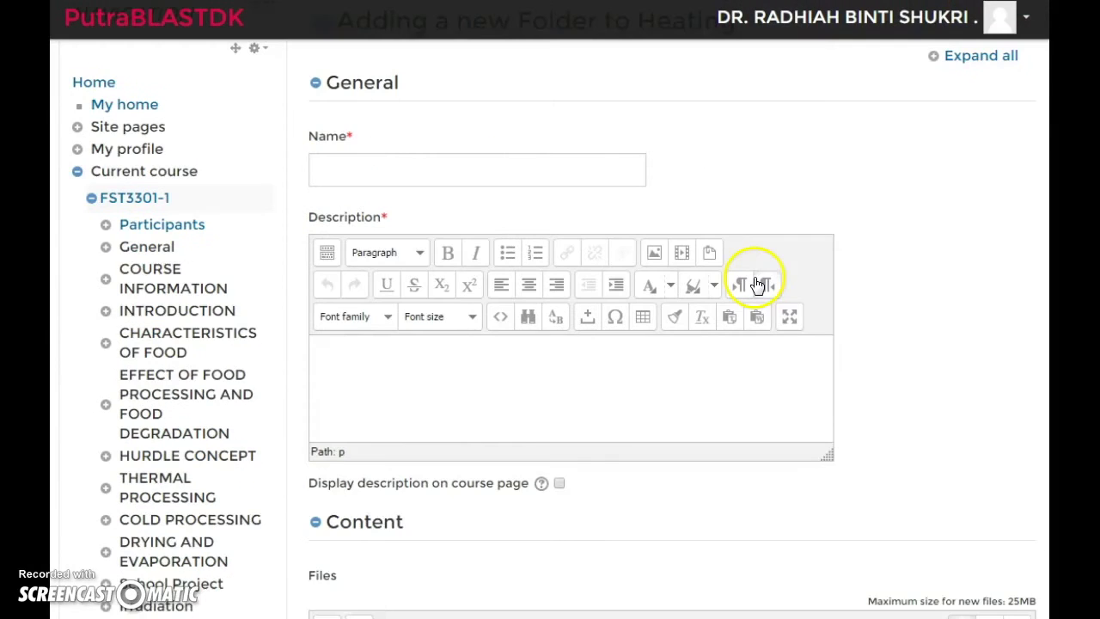
scroll(753, 285, up, 2)
scroll(652, 251, down, 2)
click(478, 179)
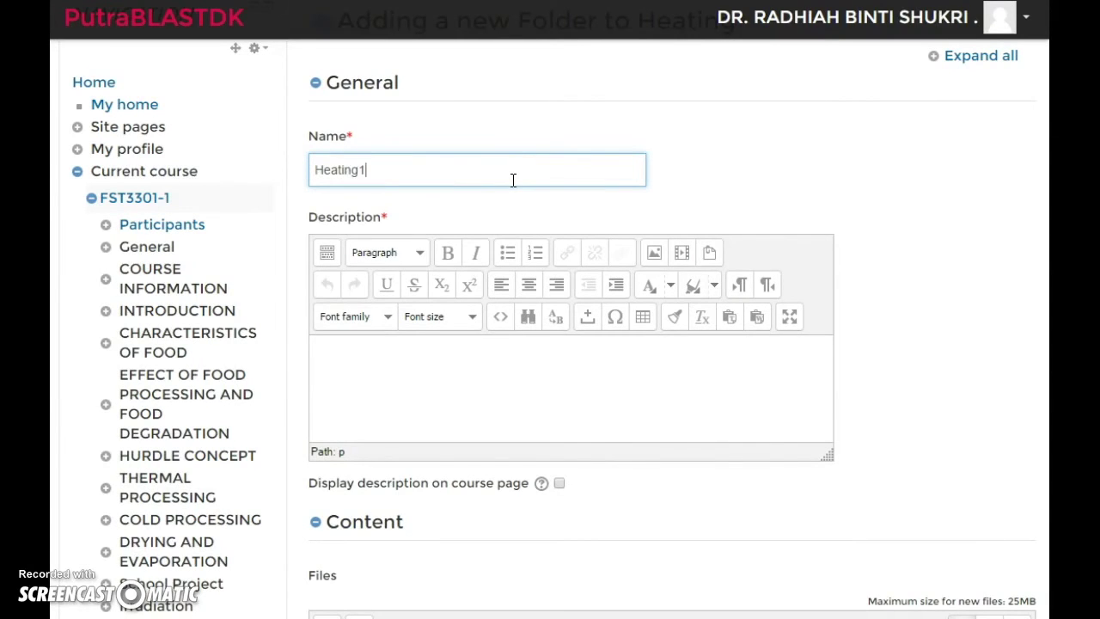
click(381, 176)
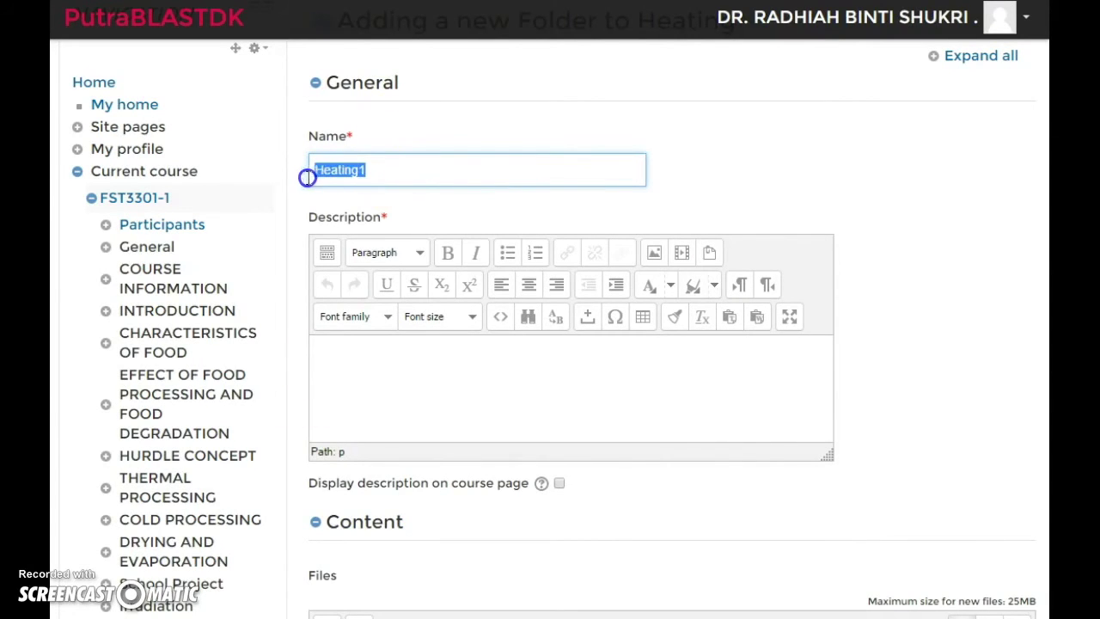
click(370, 353)
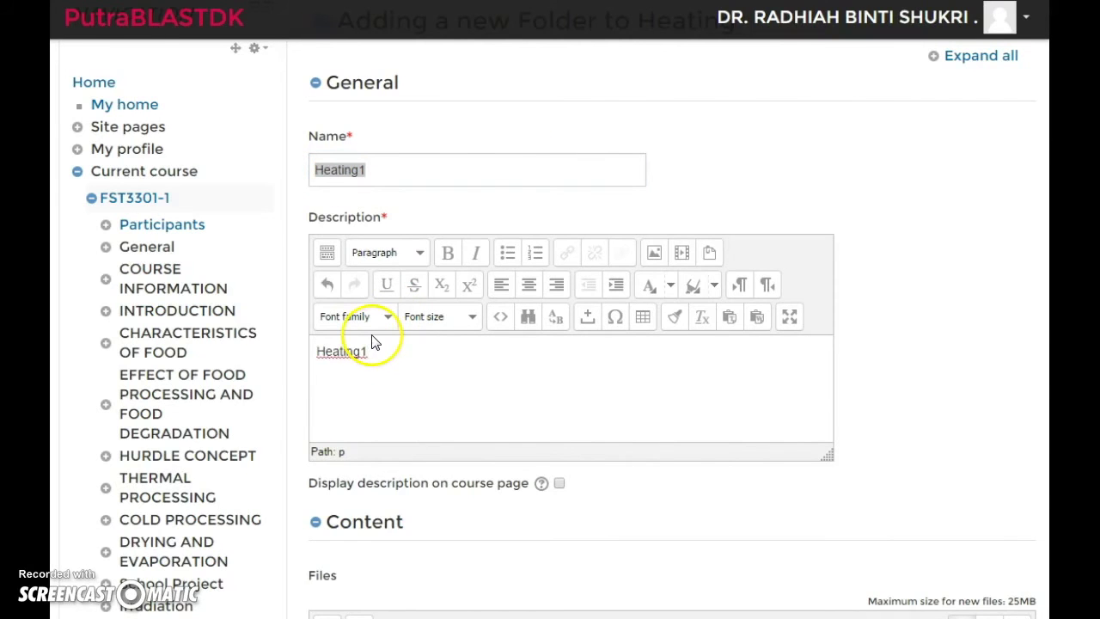
Step: Upload the PDFs "6) Thermal processing 1", "7) Thermal Processing 2" and "8) Thermal Processing 3" from FST 3301 September 2014 into the folder's files
scroll(373, 342, down, 3)
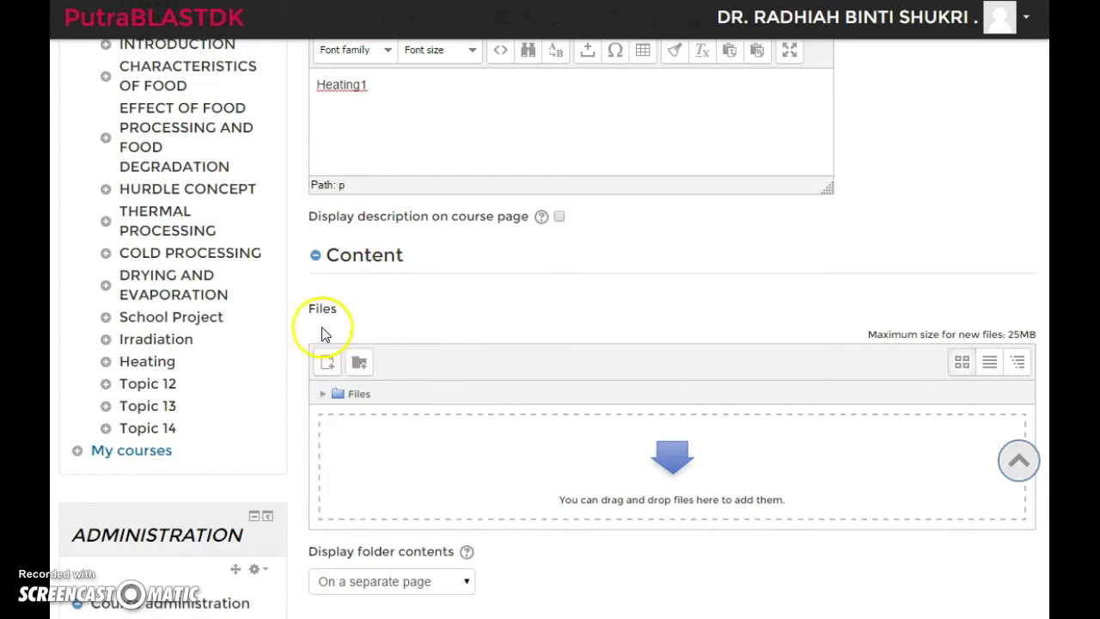
click(999, 195)
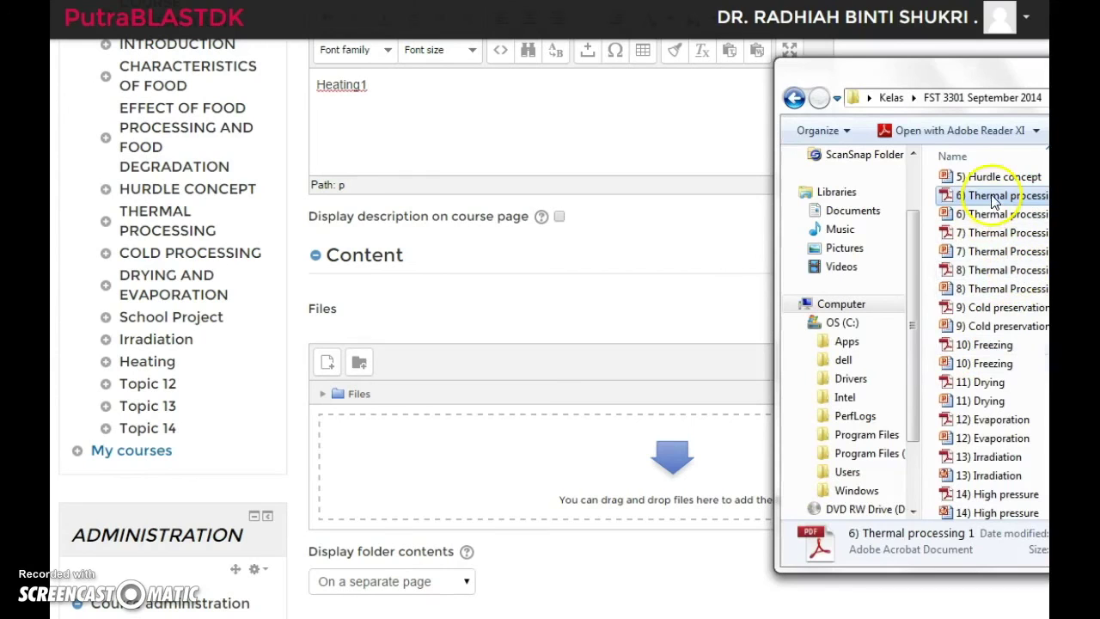
drag(995, 200, 506, 501)
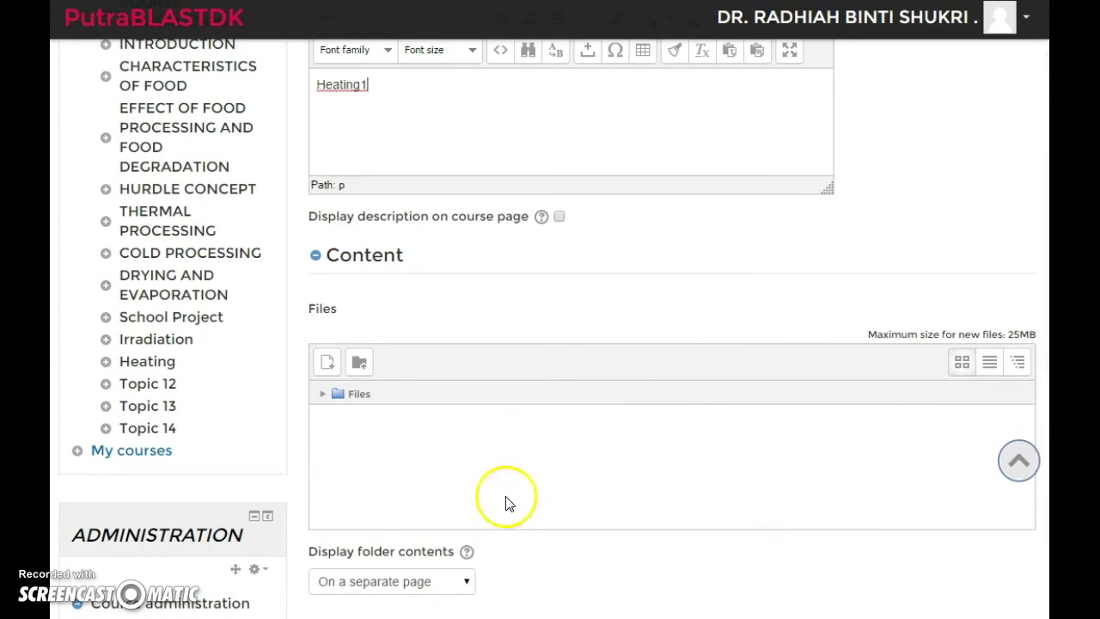
key(alt+Tab)
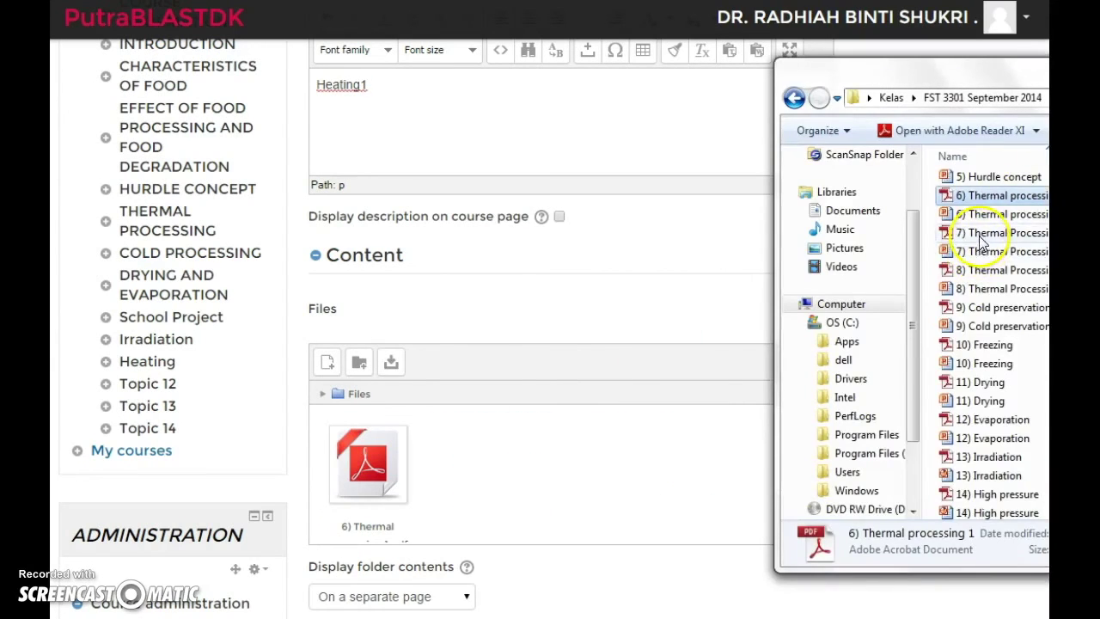
drag(997, 233, 596, 503)
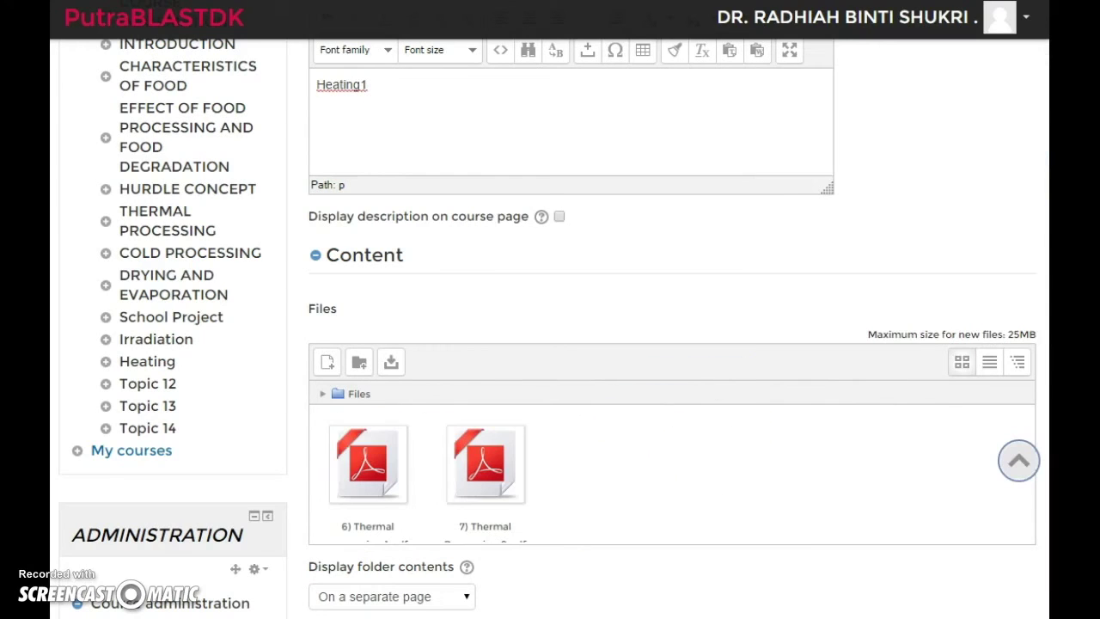
key(alt+Tab)
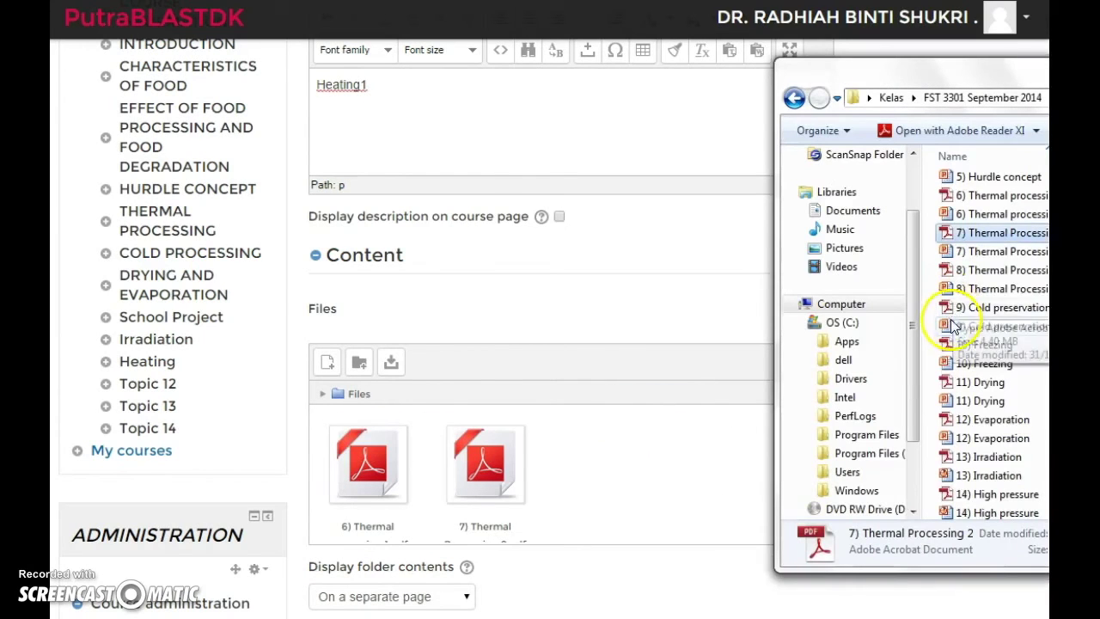
click(1002, 271)
drag(1002, 271, 662, 506)
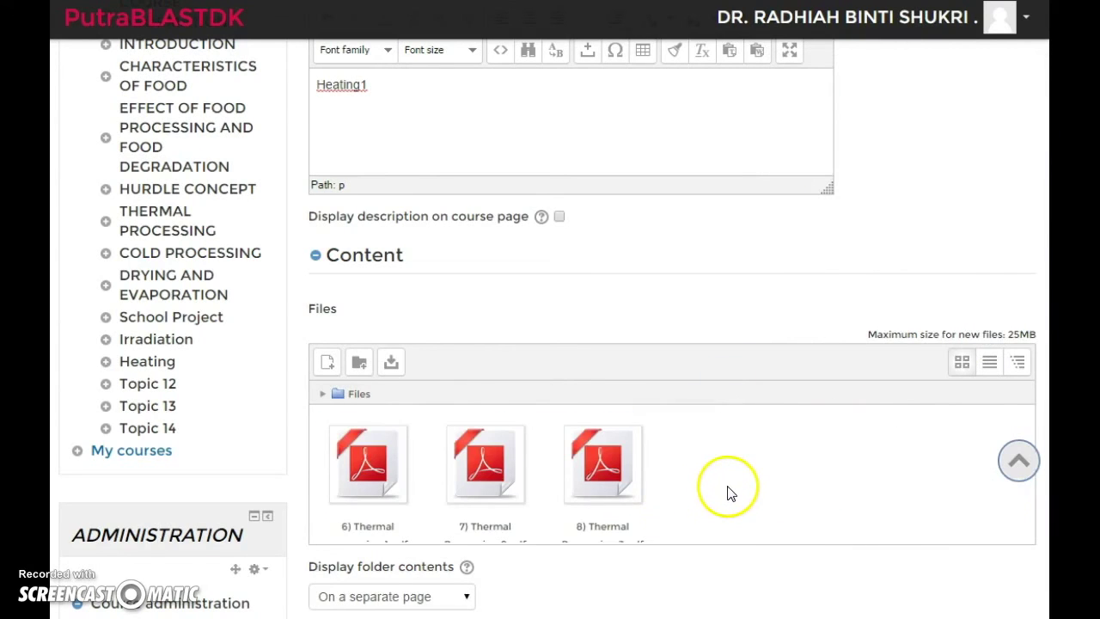
Step: Save the new Heating1 folder and return to the course page
scroll(727, 491, down, 1)
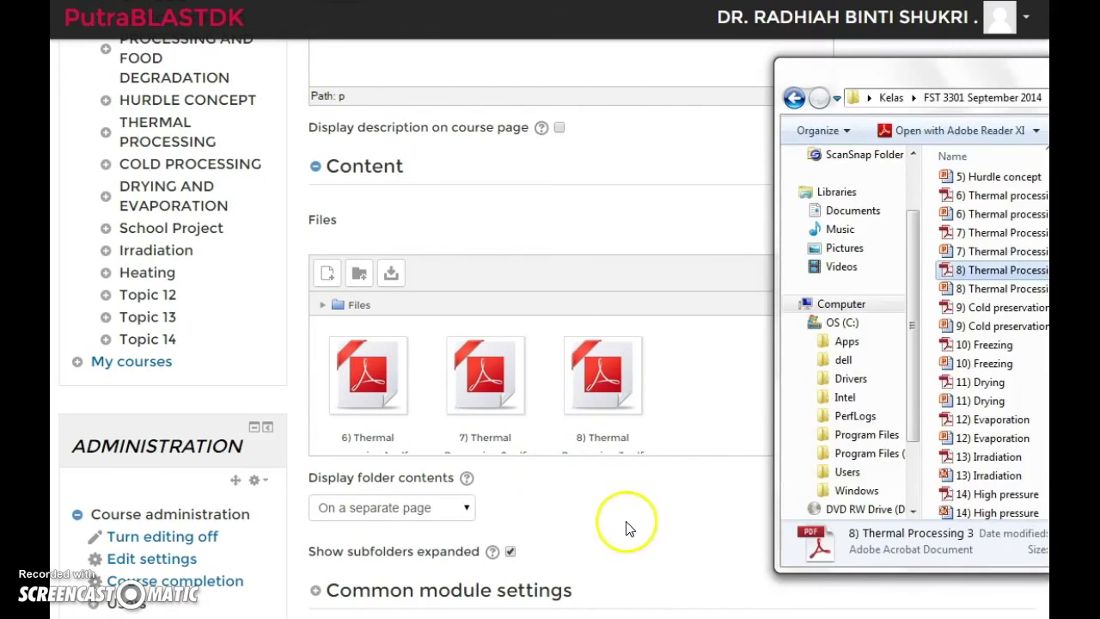
click(626, 521)
scroll(668, 416, down, 3)
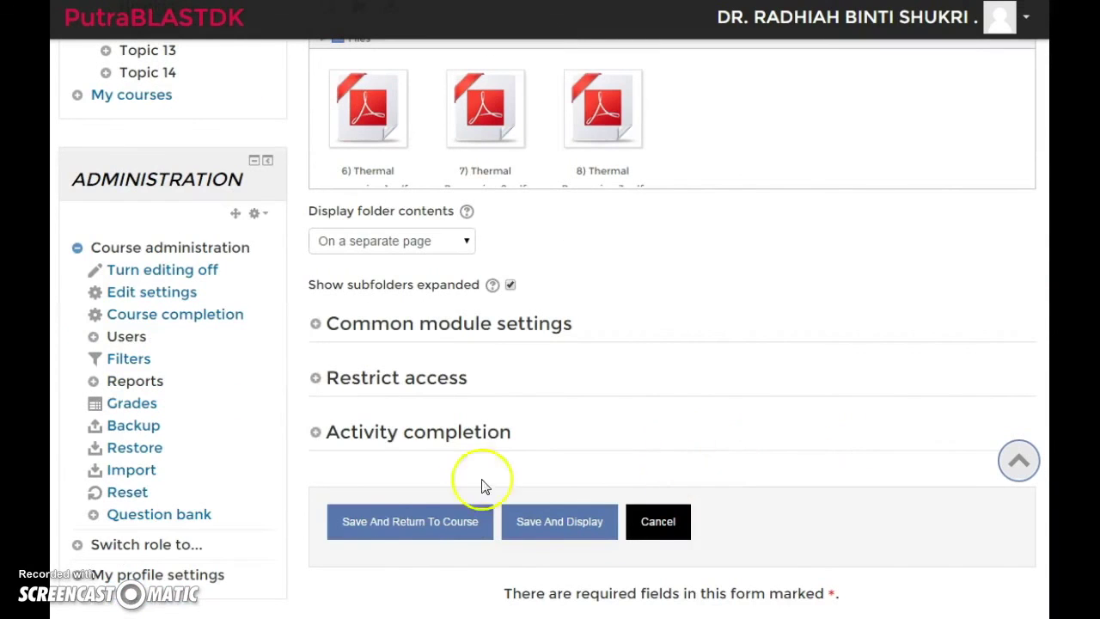
click(434, 533)
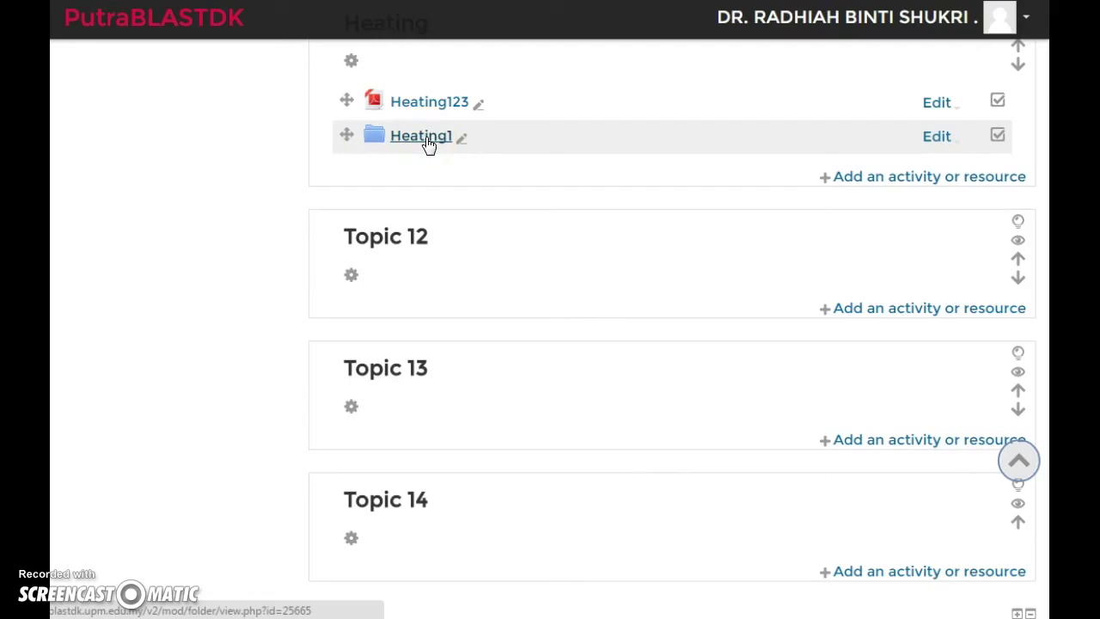
Step: Open the Heating1 folder and its "6) Thermal processing 1.pdf" file to check the uploaded content
click(427, 140)
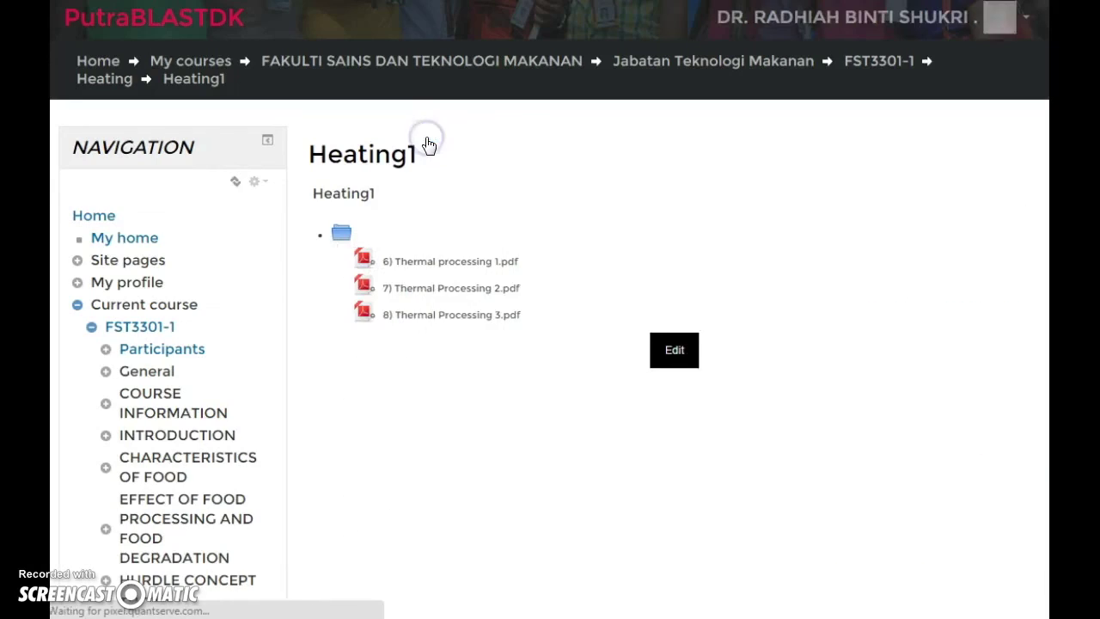
click(434, 269)
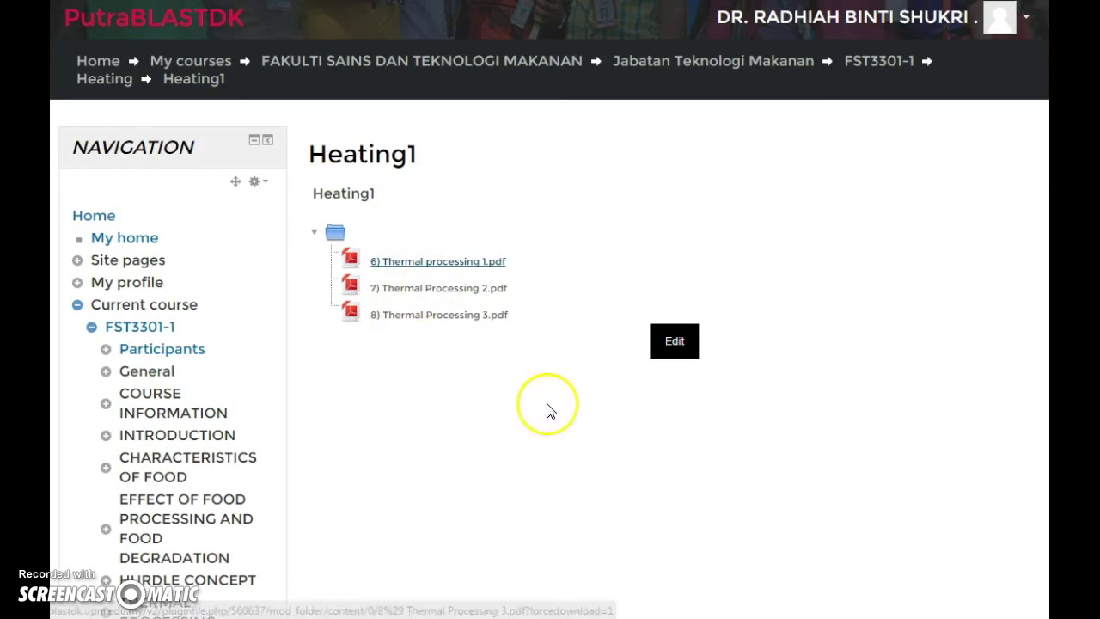
scroll(550, 410, down, 3)
scroll(550, 411, down, 7)
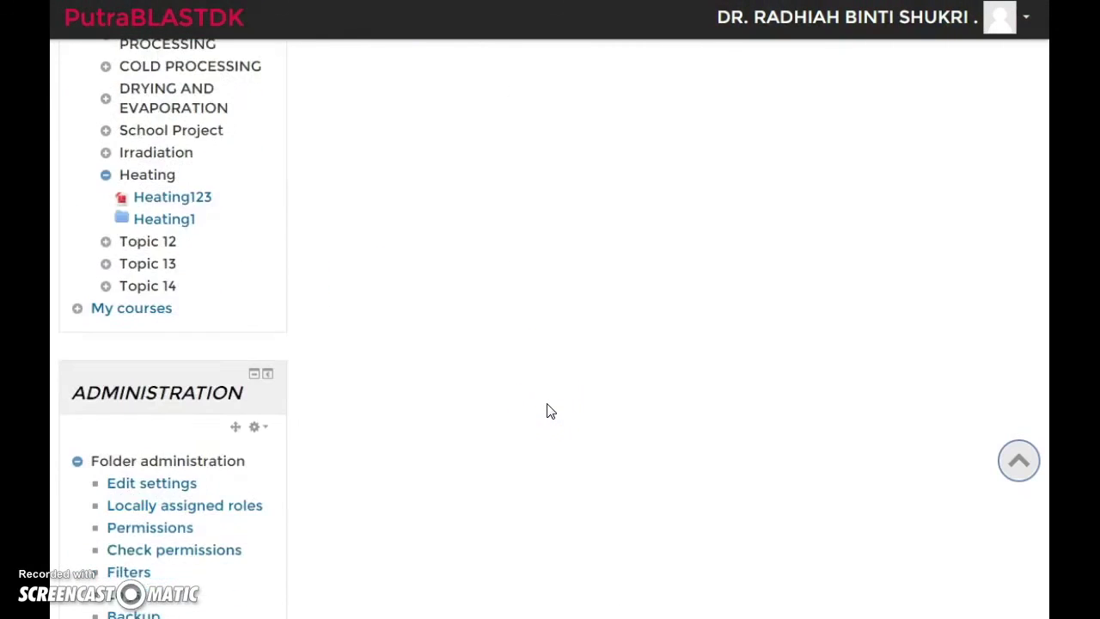
scroll(550, 411, up, 10)
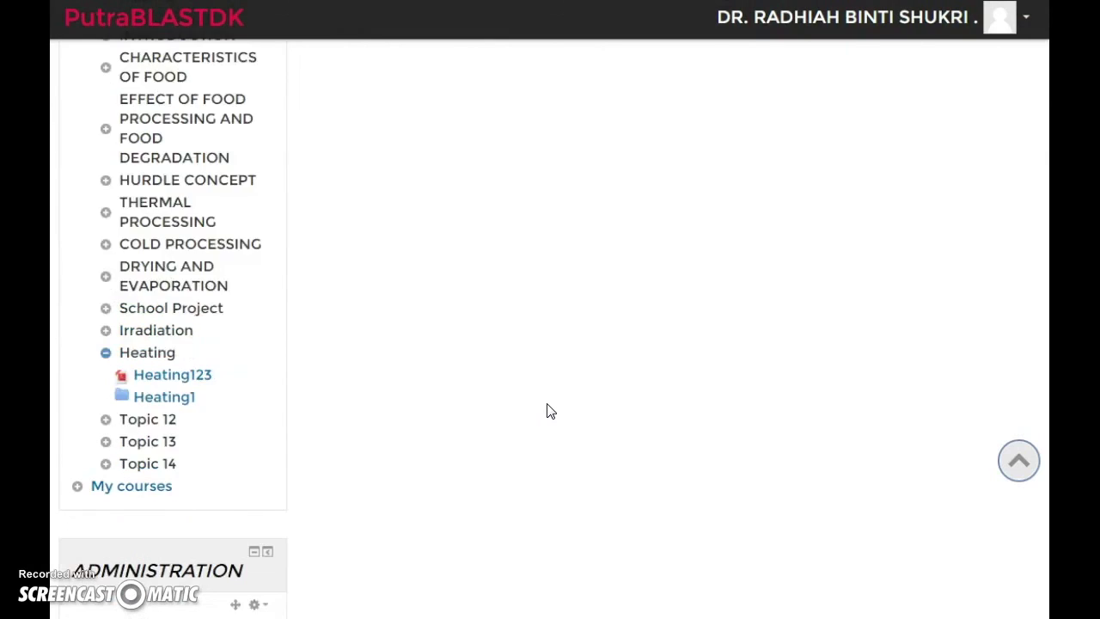